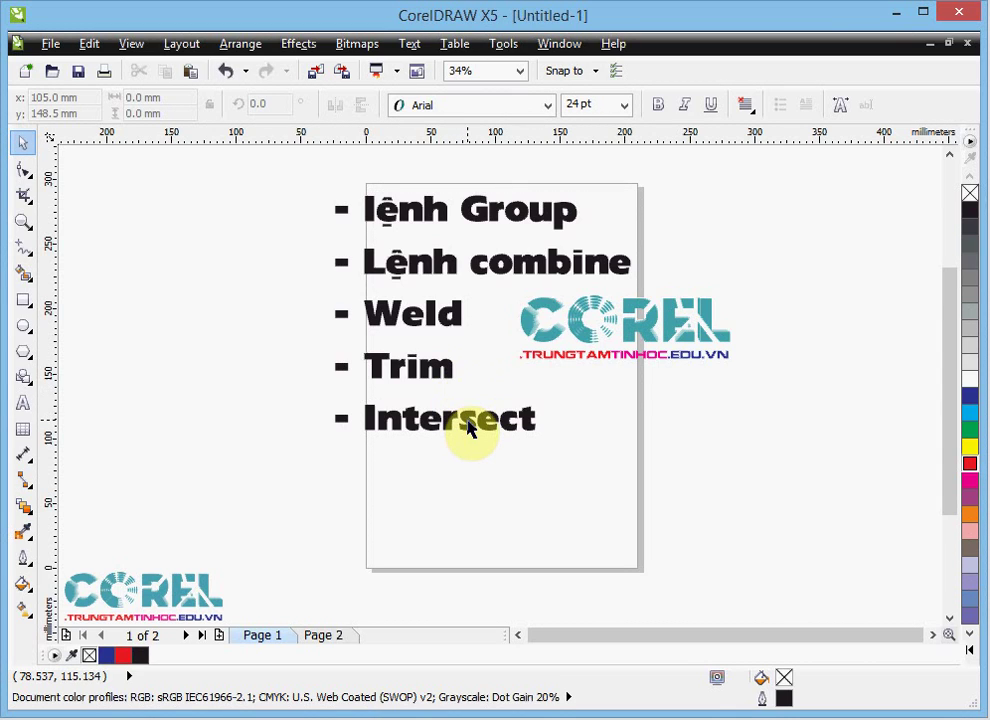
# - Draw a square beside the page and a triangle for the roof
pyautogui.click(514, 449)
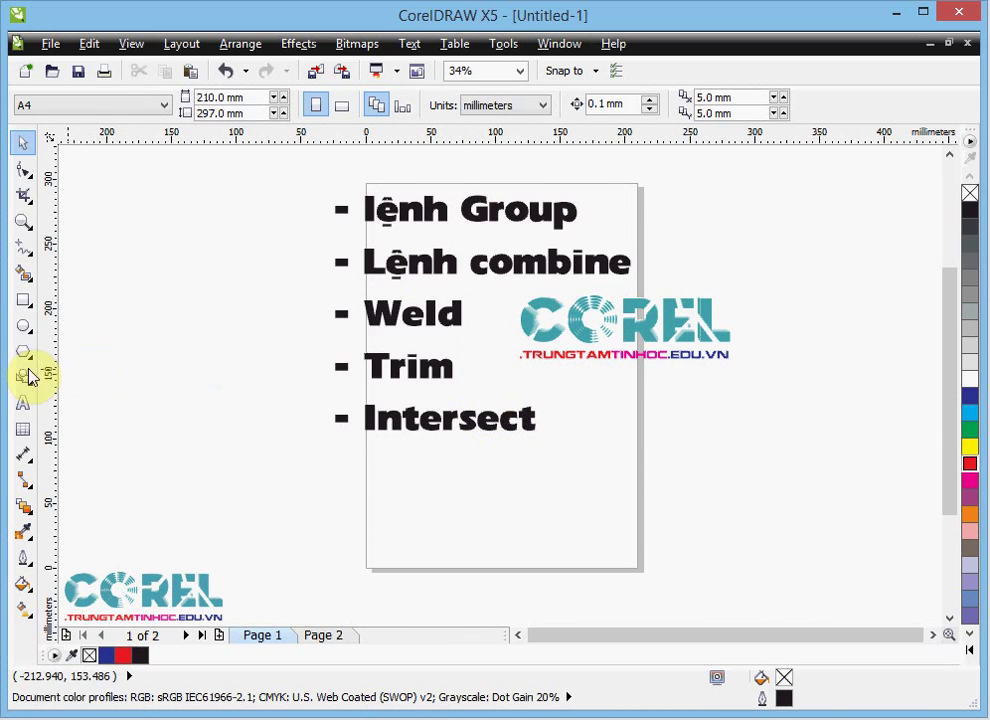
pyautogui.click(23, 300)
pyautogui.moveTo(234, 478); pyautogui.dragTo(317, 559)
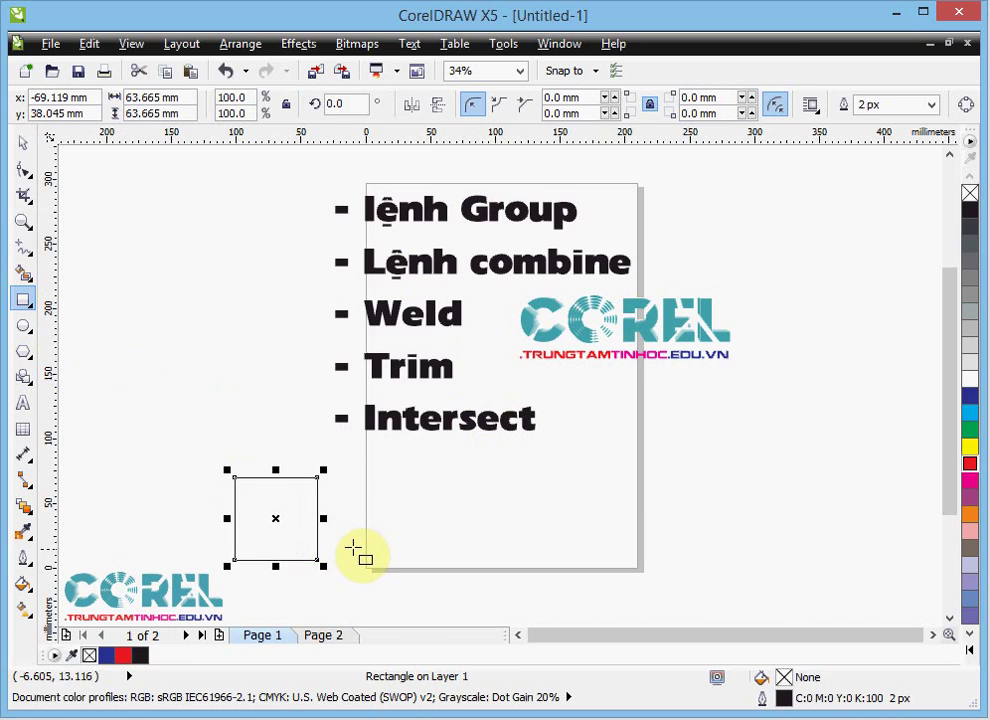
pyautogui.click(23, 352)
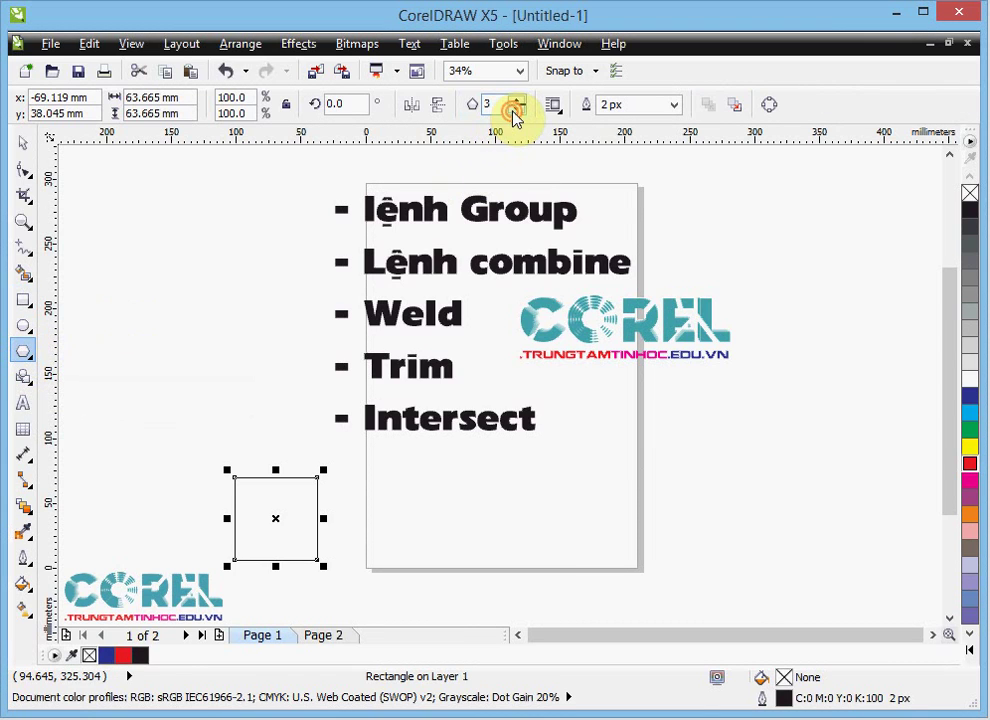
pyautogui.moveTo(234, 378); pyautogui.dragTo(133, 464)
# - Move the triangle so it rests on the square's top edge
pyautogui.click(23, 143)
pyautogui.moveTo(197, 424); pyautogui.dragTo(270, 440)
pyautogui.scroll(4, 275, 504)
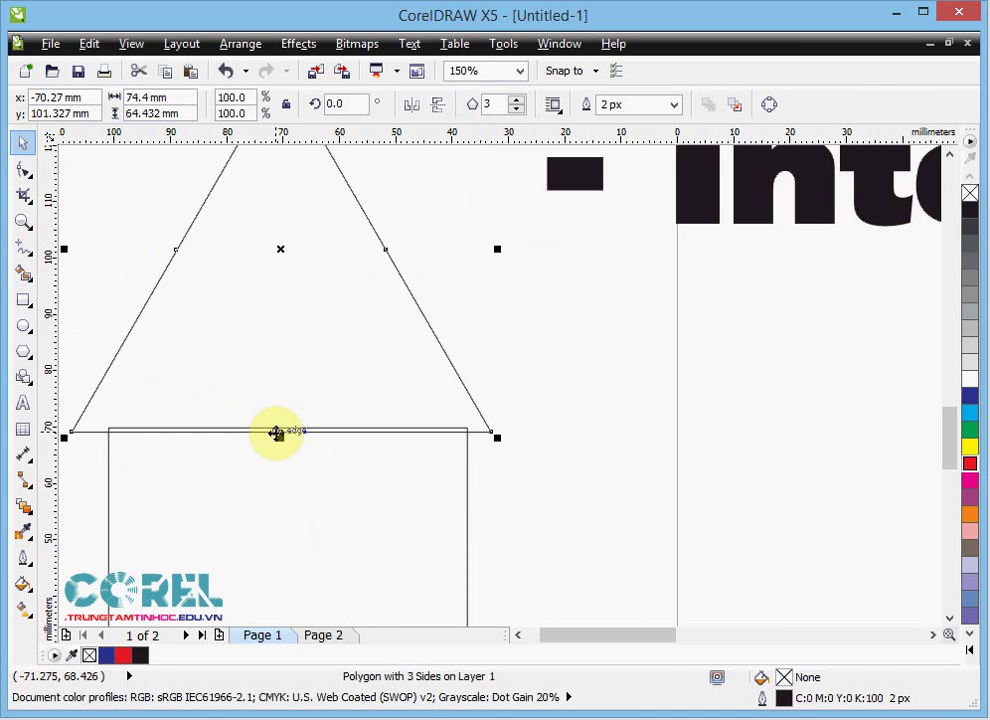
pyautogui.moveTo(277, 433); pyautogui.dragTo(276, 429)
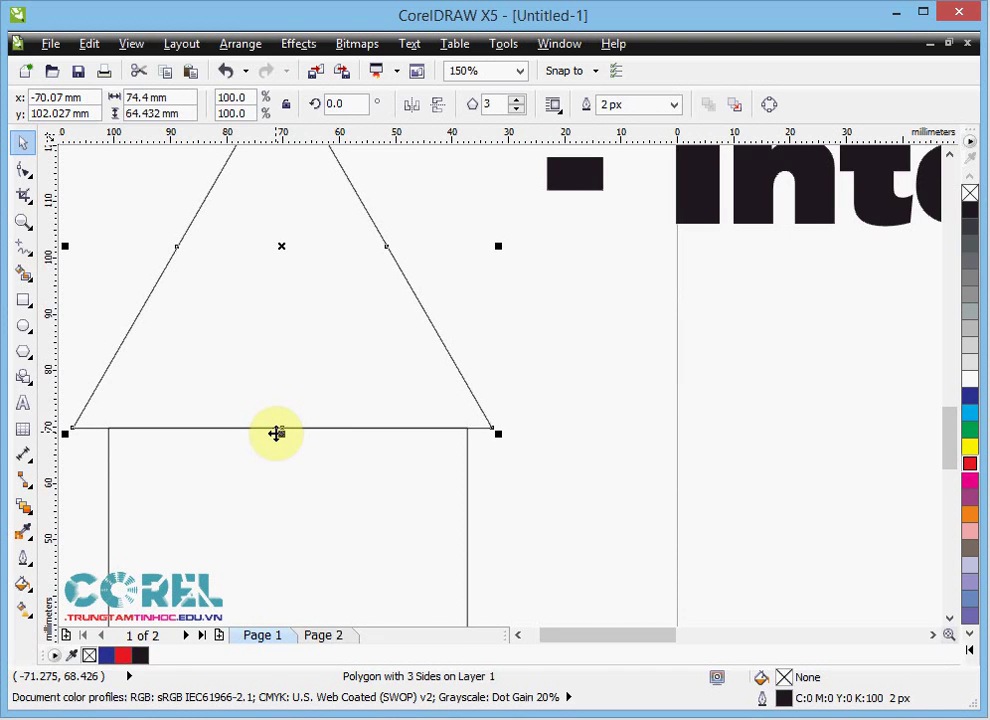
pyautogui.scroll(-1, 325, 444)
pyautogui.scroll(-1, 431, 471)
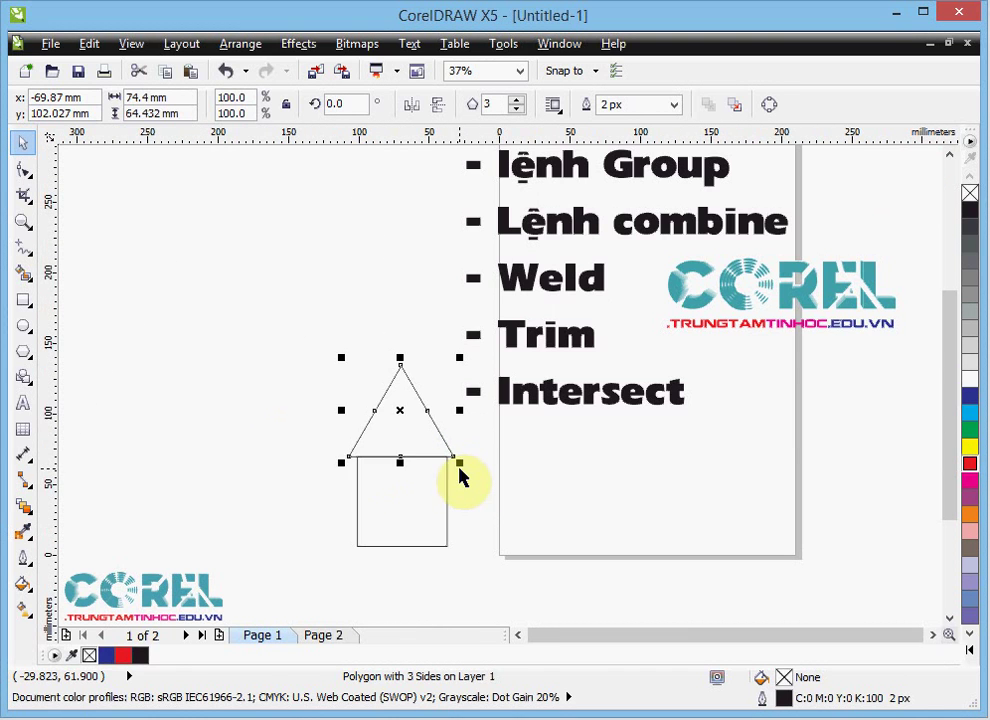
pyautogui.click(468, 482)
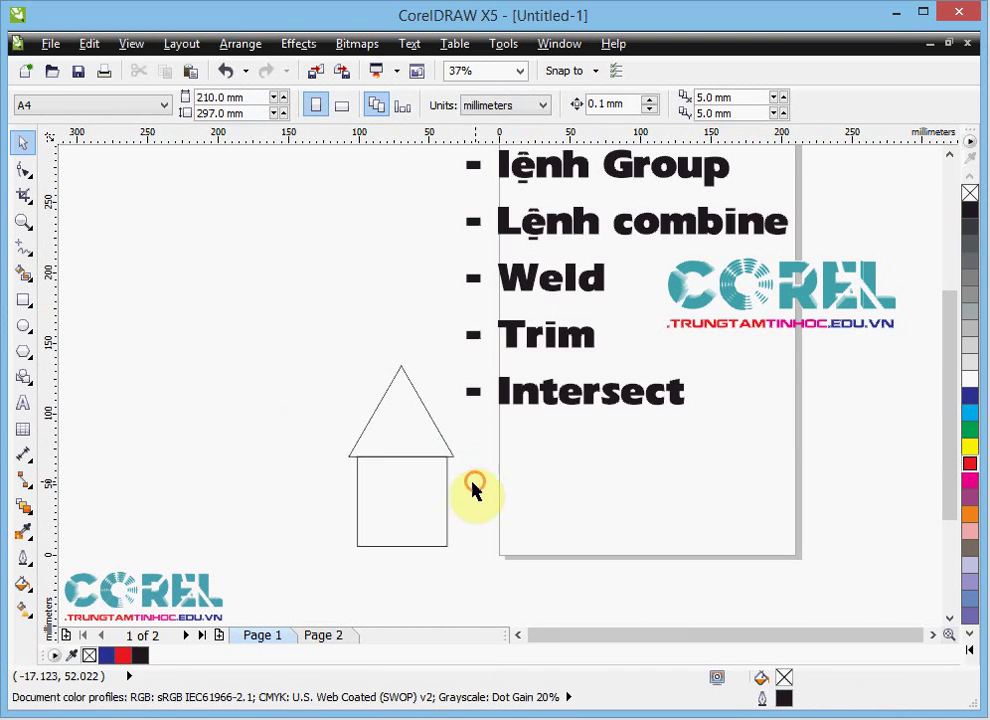
pyautogui.click(416, 509)
pyautogui.click(409, 409)
# - Select the triangle and square together, shift them left, and group them
pyautogui.click(409, 502)
pyautogui.click(409, 460)
pyautogui.click(409, 491)
pyautogui.moveTo(298, 330)
pyautogui.mouseDown()
pyautogui.moveTo(451, 566)
pyautogui.moveTo(473, 575)
pyautogui.mouseUp()
pyautogui.moveTo(400, 513); pyautogui.dragTo(286, 438)
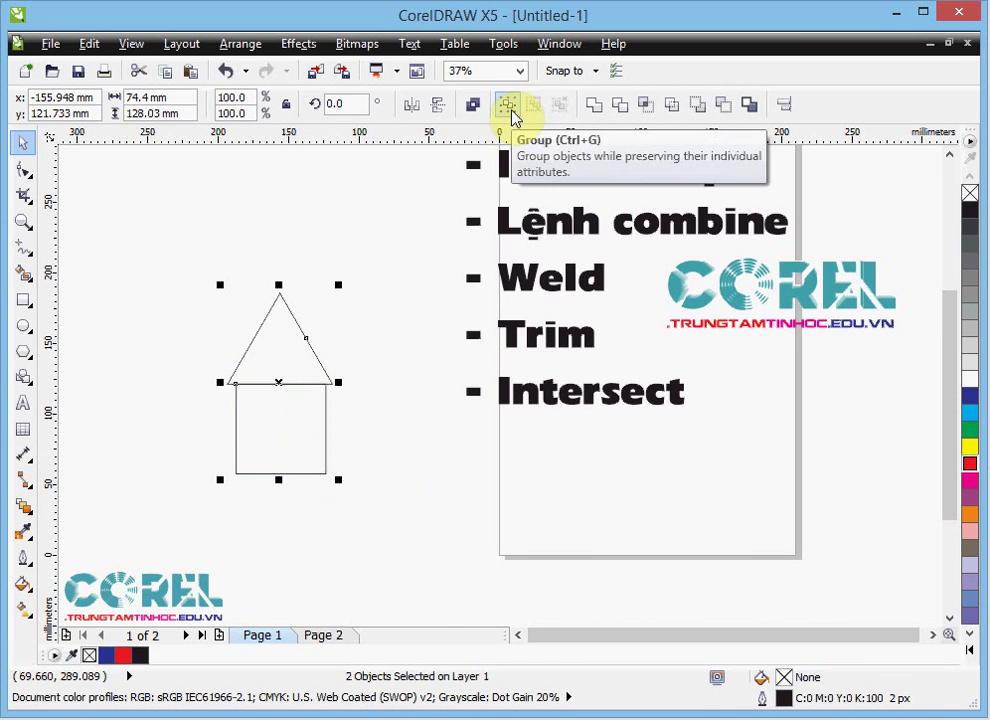
pyautogui.click(511, 117)
pyautogui.click(376, 435)
# - Move the grouped house to the upper left of the canvas
pyautogui.click(298, 450)
pyautogui.moveTo(315, 442); pyautogui.dragTo(263, 276)
pyautogui.click(409, 457)
pyautogui.click(250, 325)
pyautogui.moveTo(265, 427); pyautogui.dragTo(236, 286)
pyautogui.click(410, 415)
pyautogui.hotkey('ctrl', 'z')
pyautogui.moveTo(274, 466); pyautogui.dragTo(253, 325)
pyautogui.click(360, 332)
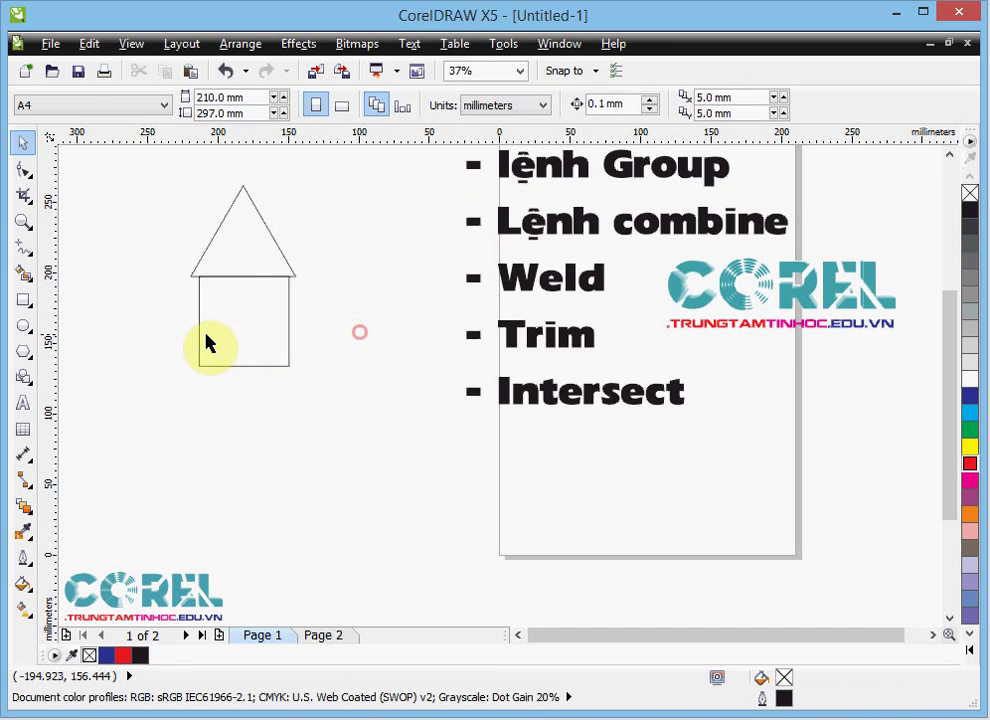
pyautogui.click(236, 327)
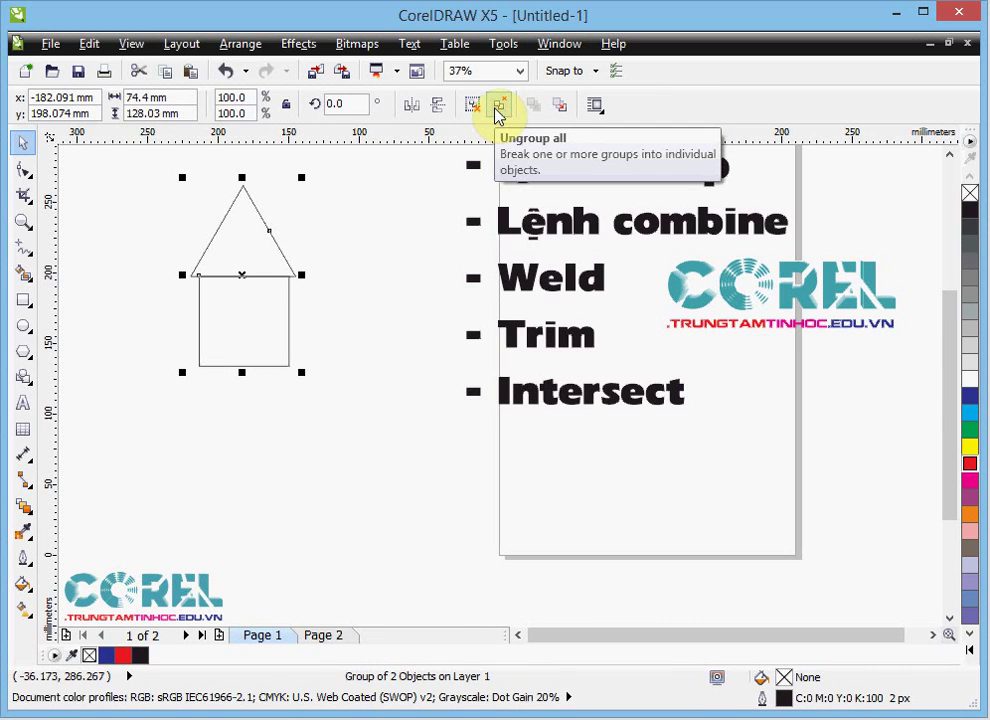
pyautogui.click(340, 247)
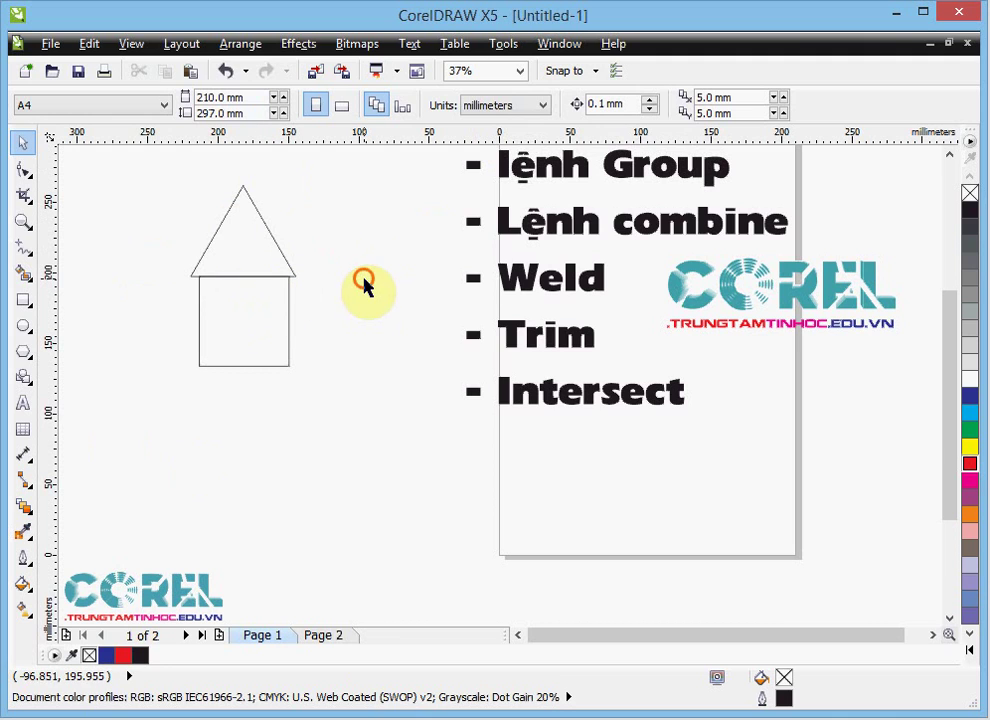
pyautogui.moveTo(262, 274); pyautogui.dragTo(212, 251)
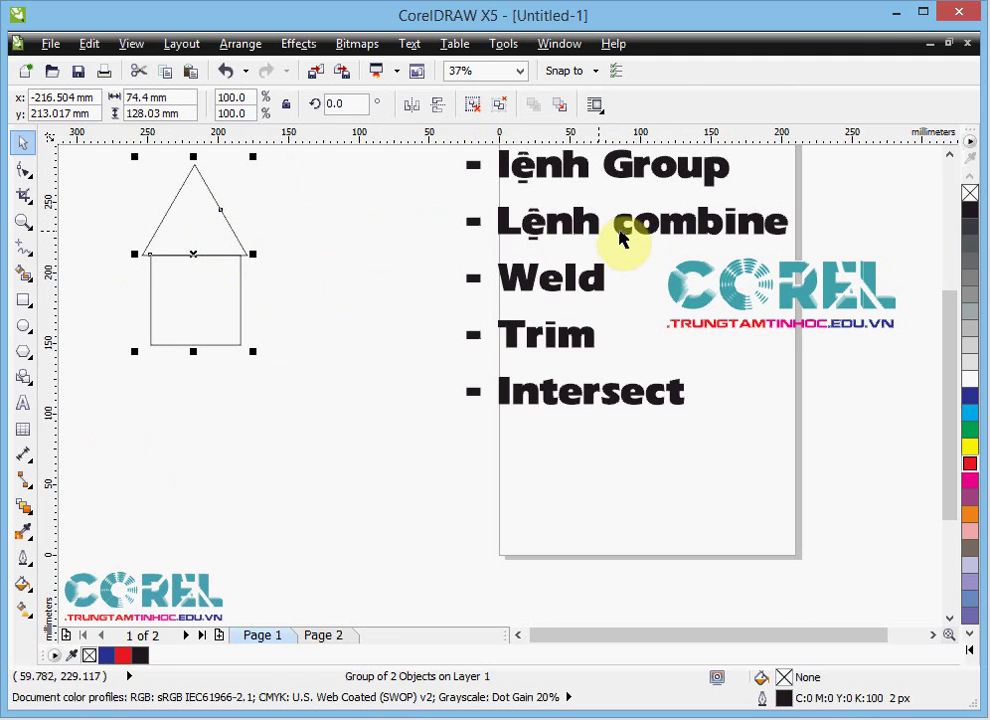
pyautogui.click(266, 374)
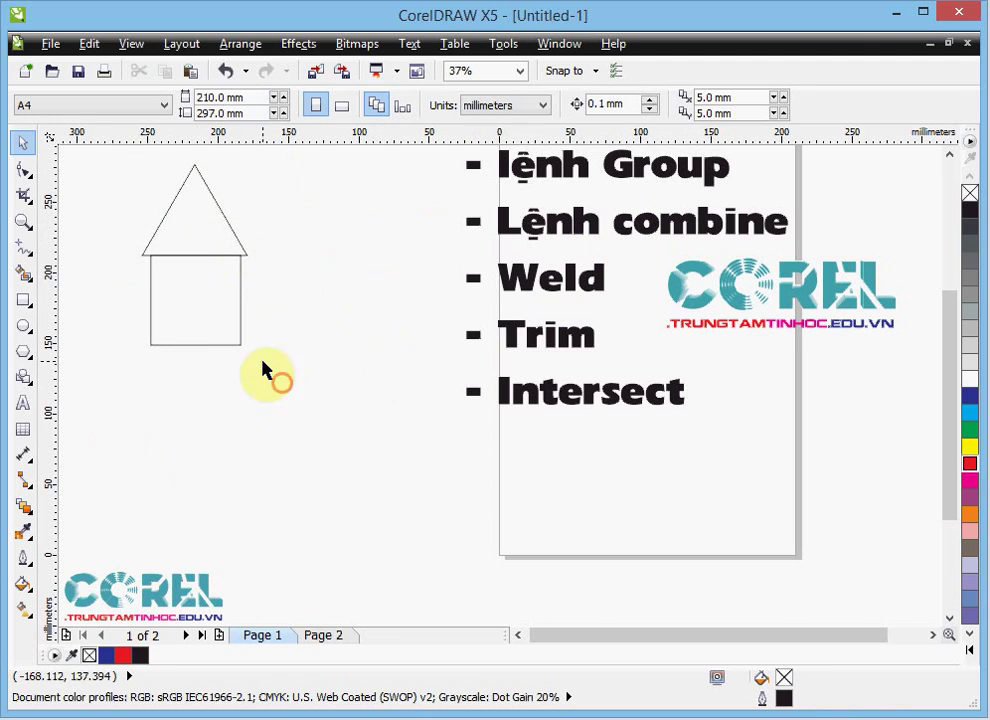
# - Draw two overlapping rectangles below the house
pyautogui.click(21, 301)
pyautogui.moveTo(156, 402); pyautogui.dragTo(338, 553)
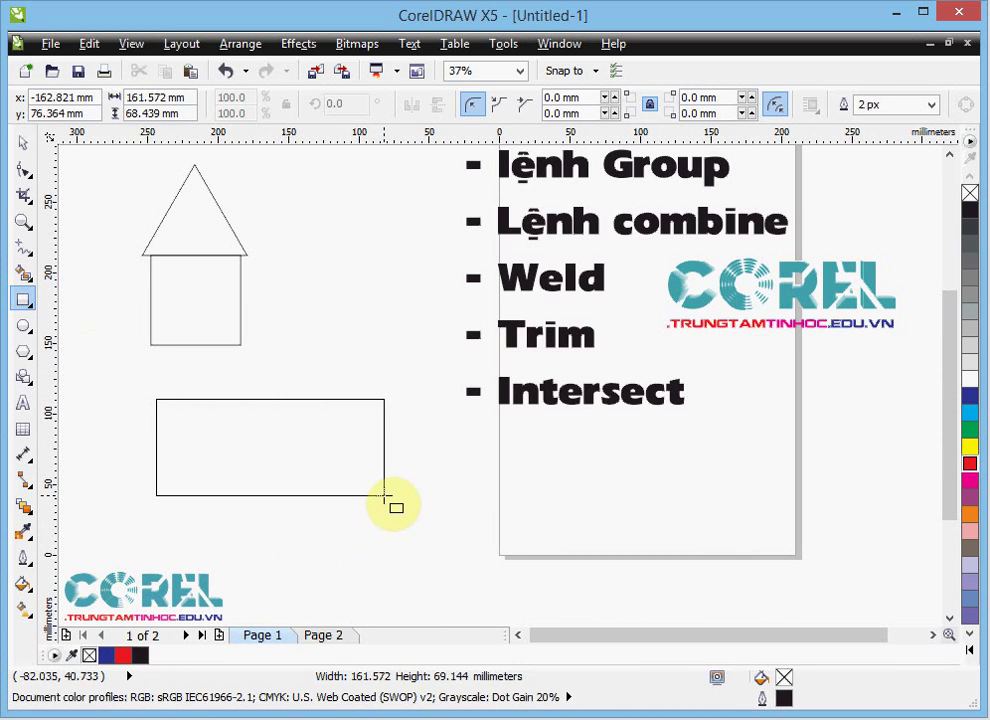
pyautogui.moveTo(340, 553); pyautogui.dragTo(385, 495)
pyautogui.moveTo(285, 358); pyautogui.dragTo(449, 476)
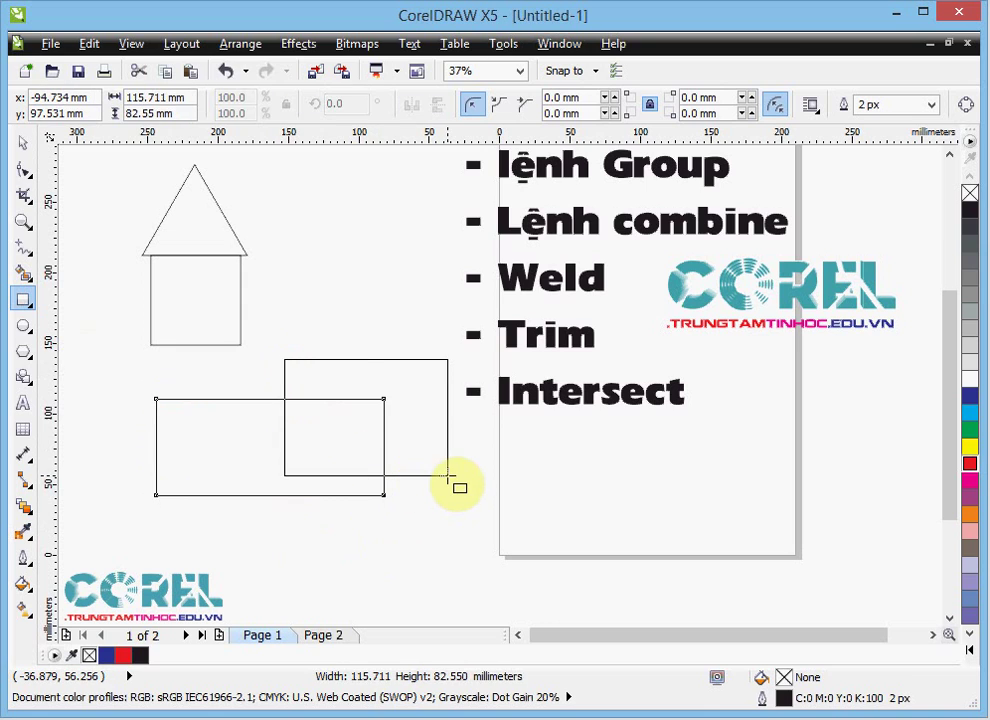
# - Fill the first rectangle cyan and the second red
pyautogui.click(22, 143)
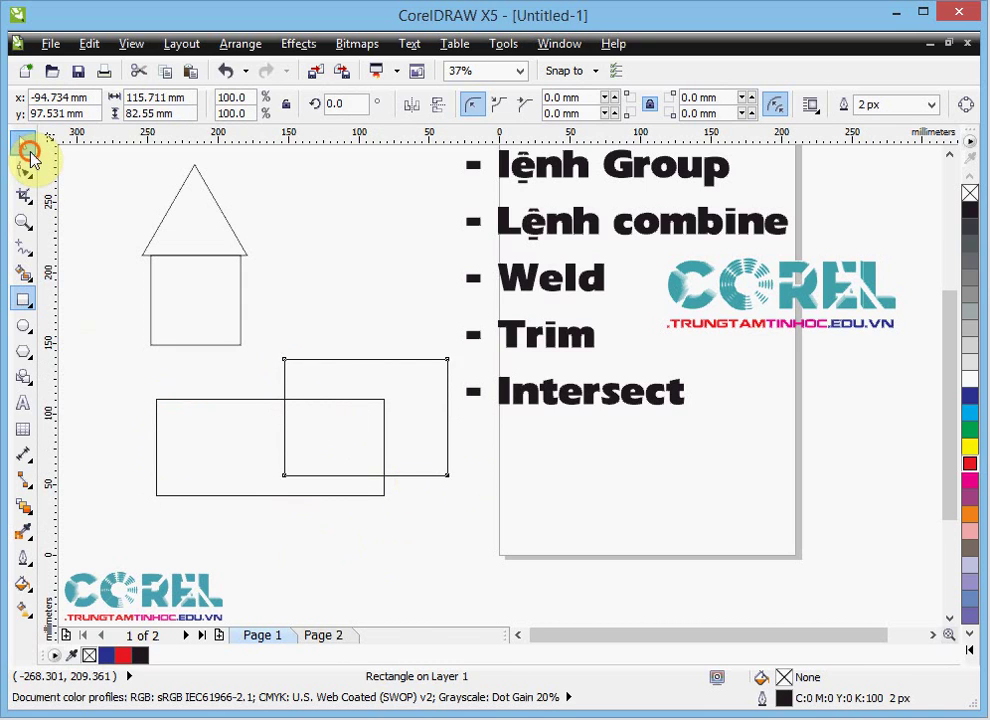
pyautogui.click(229, 452)
pyautogui.click(970, 413)
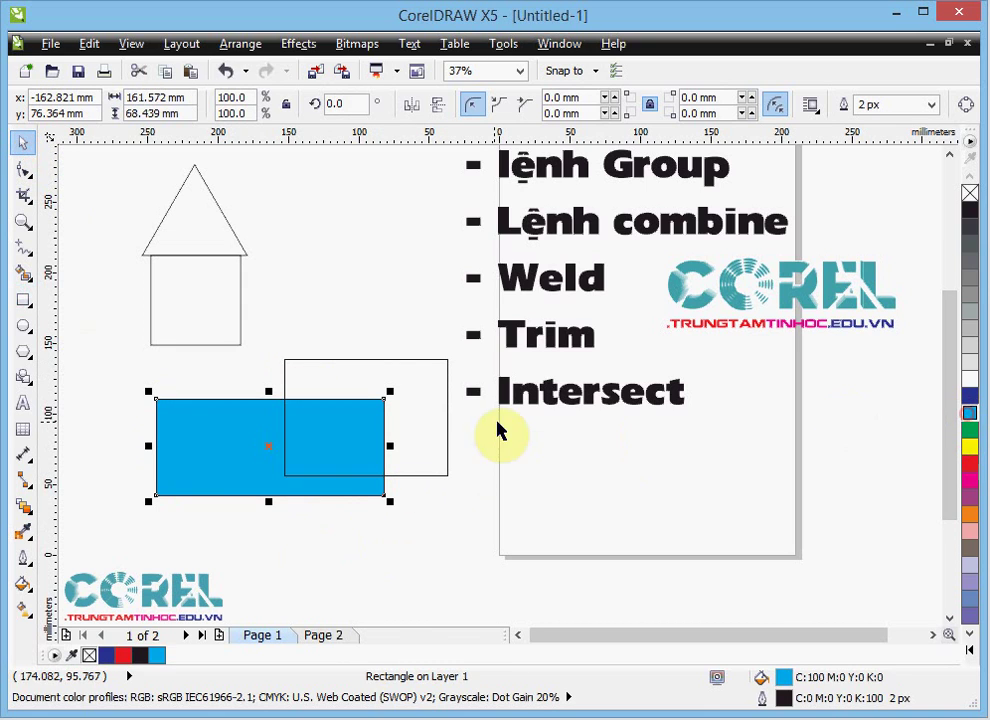
pyautogui.click(417, 421)
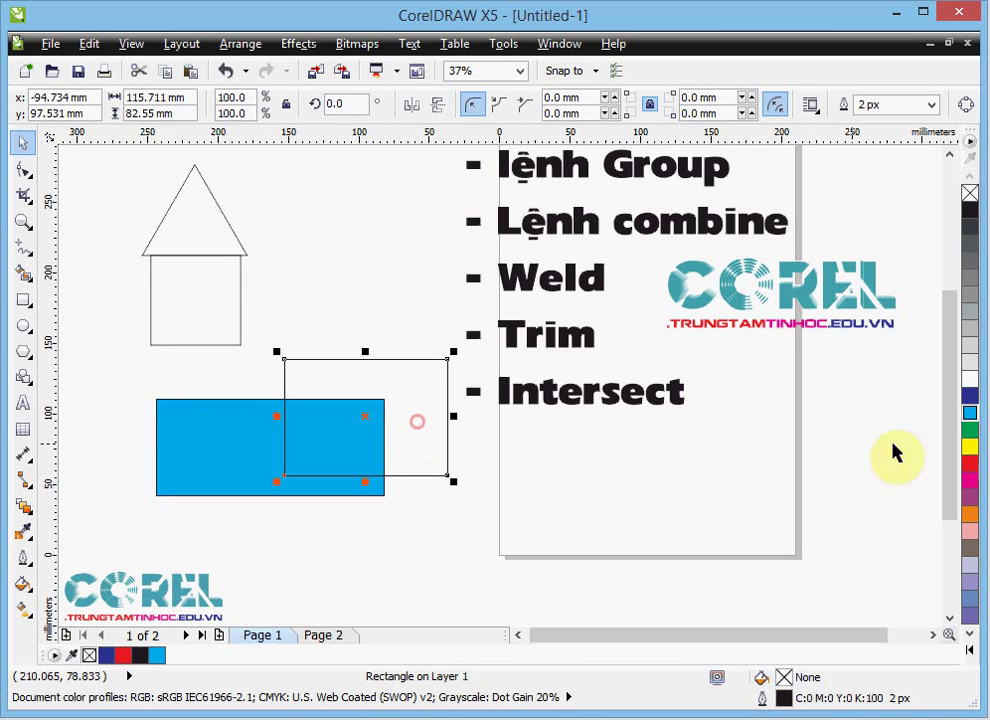
pyautogui.click(970, 463)
pyautogui.click(352, 548)
# - Combine both rectangles into one shape with a hole at the overlap
pyautogui.moveTo(119, 555); pyautogui.dragTo(490, 352)
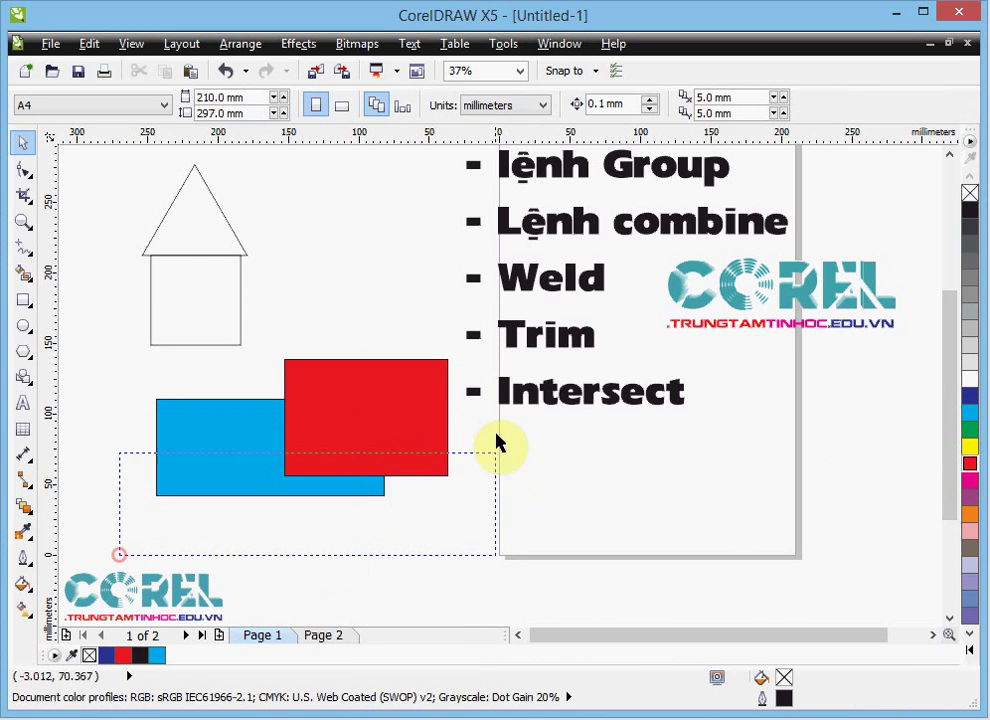
pyautogui.moveTo(411, 418); pyautogui.dragTo(391, 442)
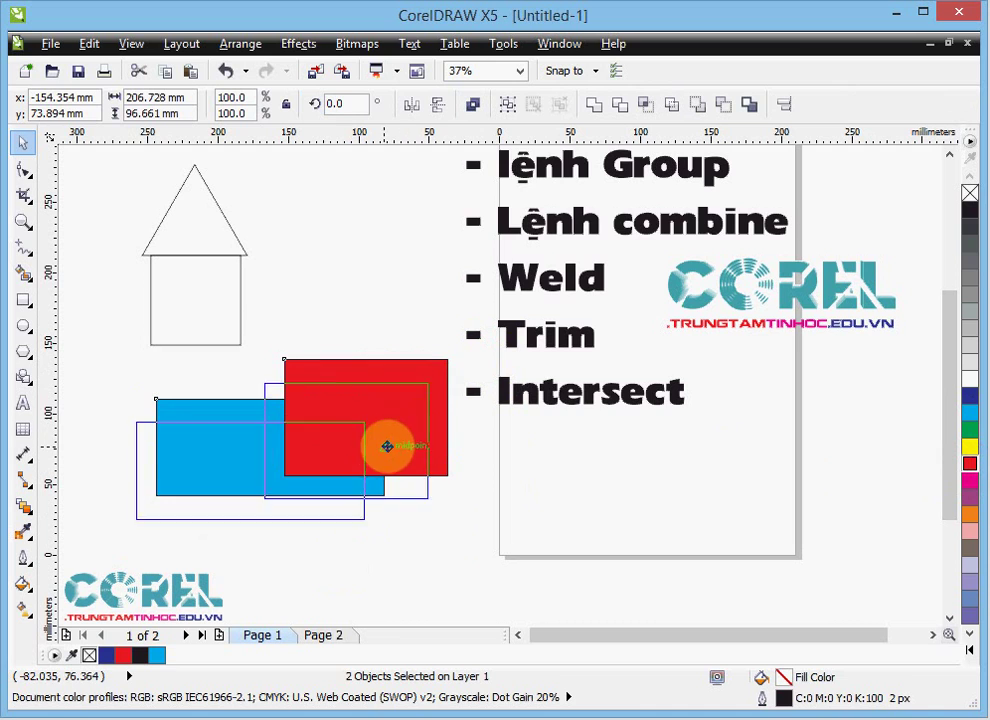
pyautogui.click(472, 104)
pyautogui.click(363, 268)
pyautogui.moveTo(362, 370); pyautogui.dragTo(380, 387)
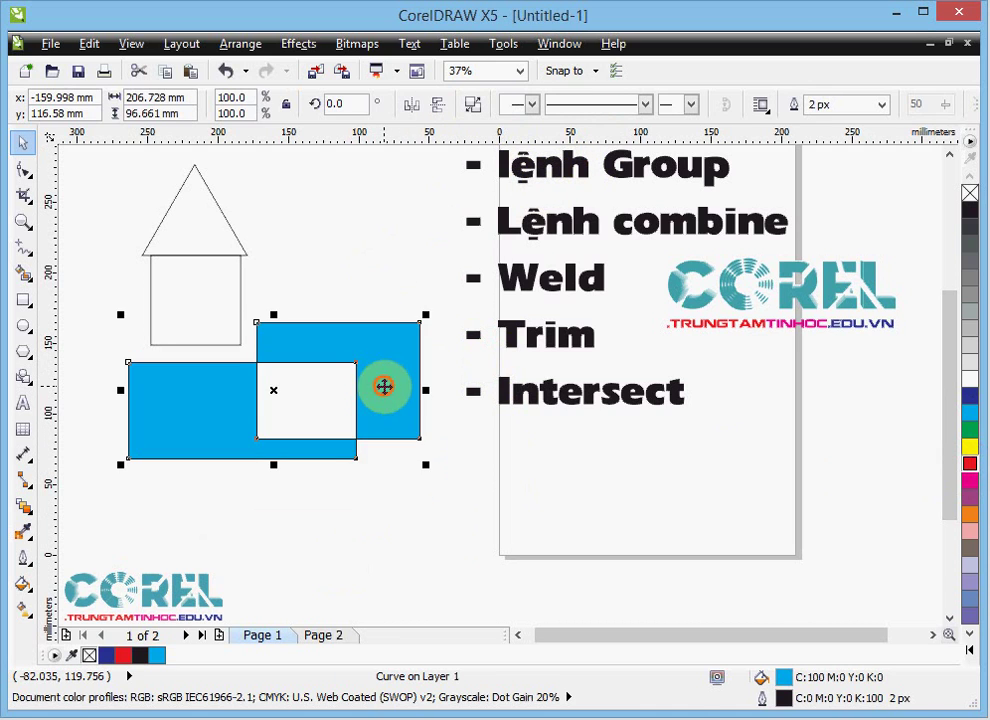
pyautogui.click(442, 497)
# - Nudge the combined blue shape slightly, then delete it
pyautogui.click(398, 457)
pyautogui.moveTo(398, 457); pyautogui.dragTo(412, 463)
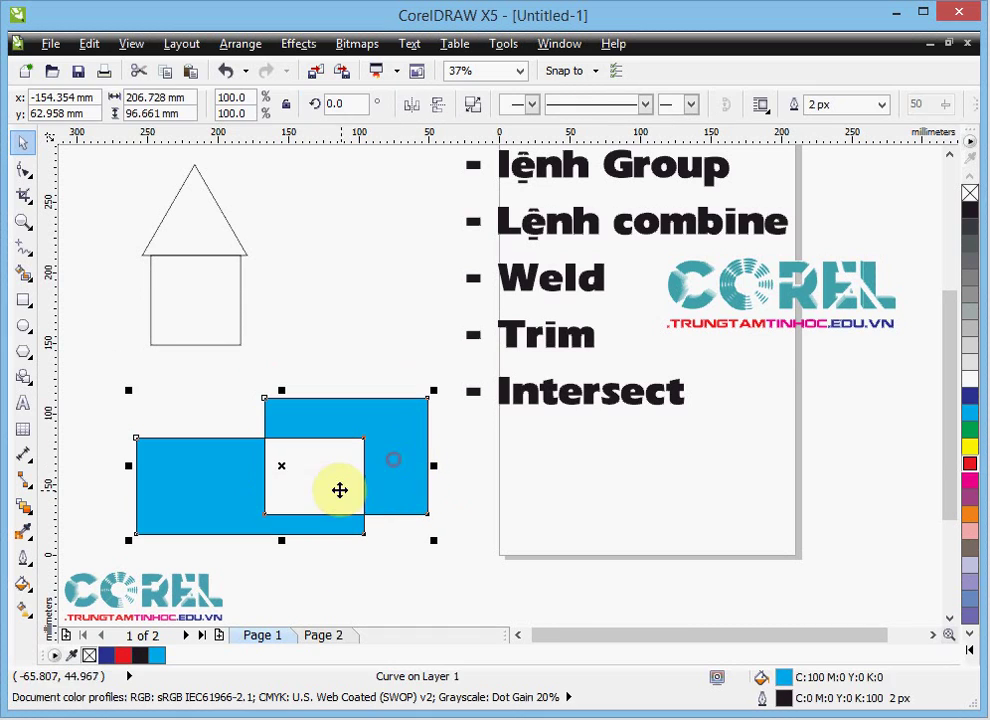
pyautogui.click(322, 483)
pyautogui.click(307, 461)
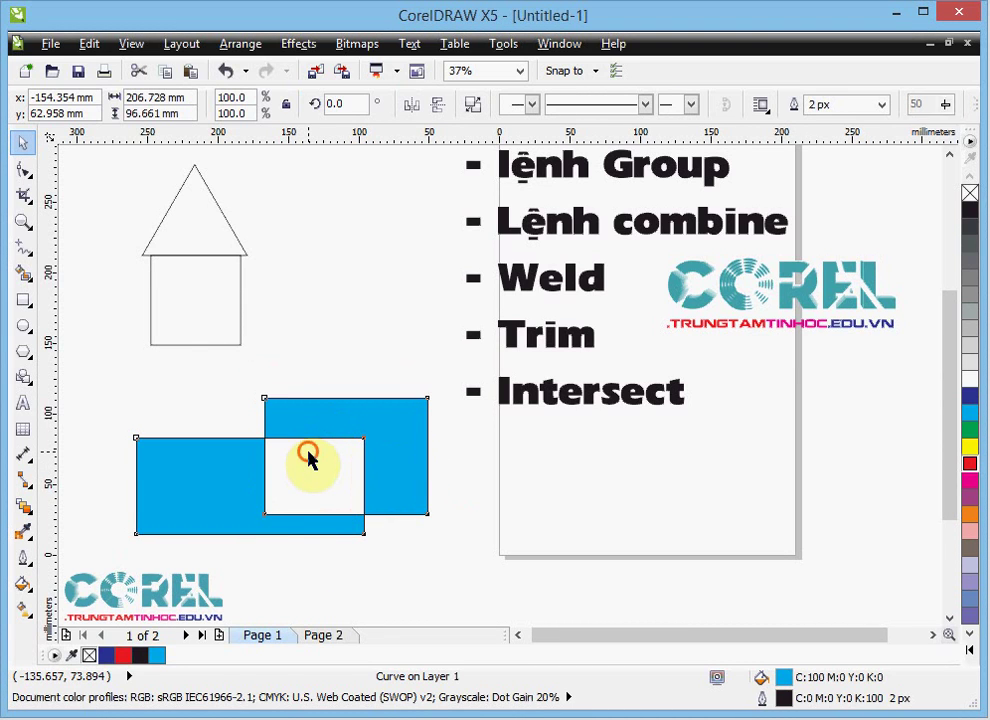
pyautogui.click(308, 458)
pyautogui.click(389, 438)
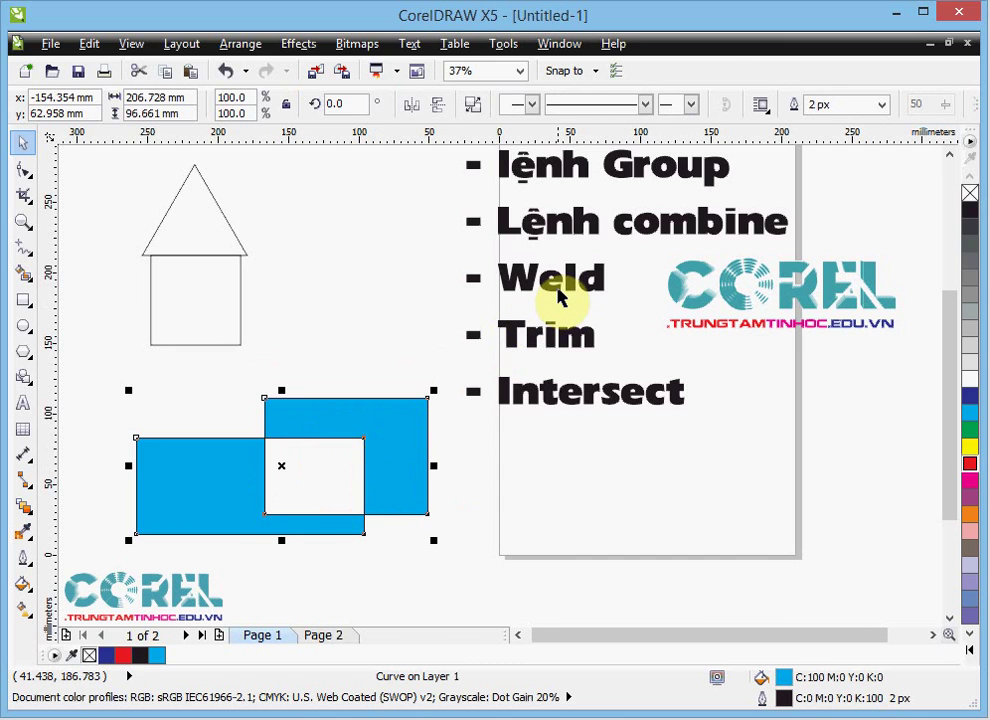
pyautogui.press('Delete')
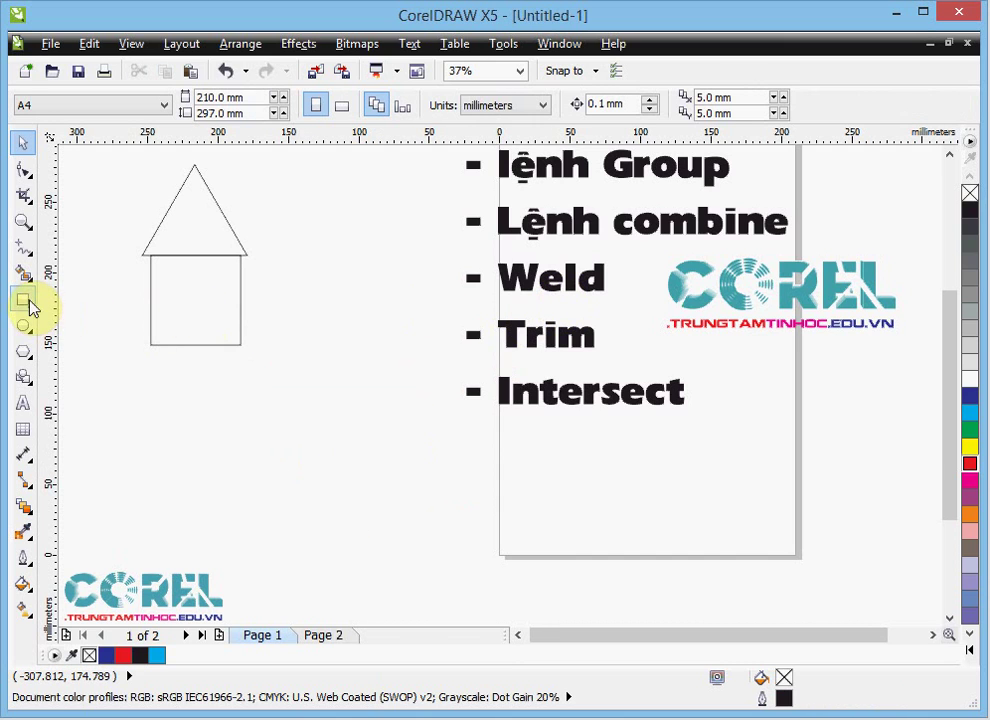
# - Draw a square below the house and an ellipse overlapping its lower corner
pyautogui.click(23, 298)
pyautogui.moveTo(121, 394); pyautogui.dragTo(229, 492)
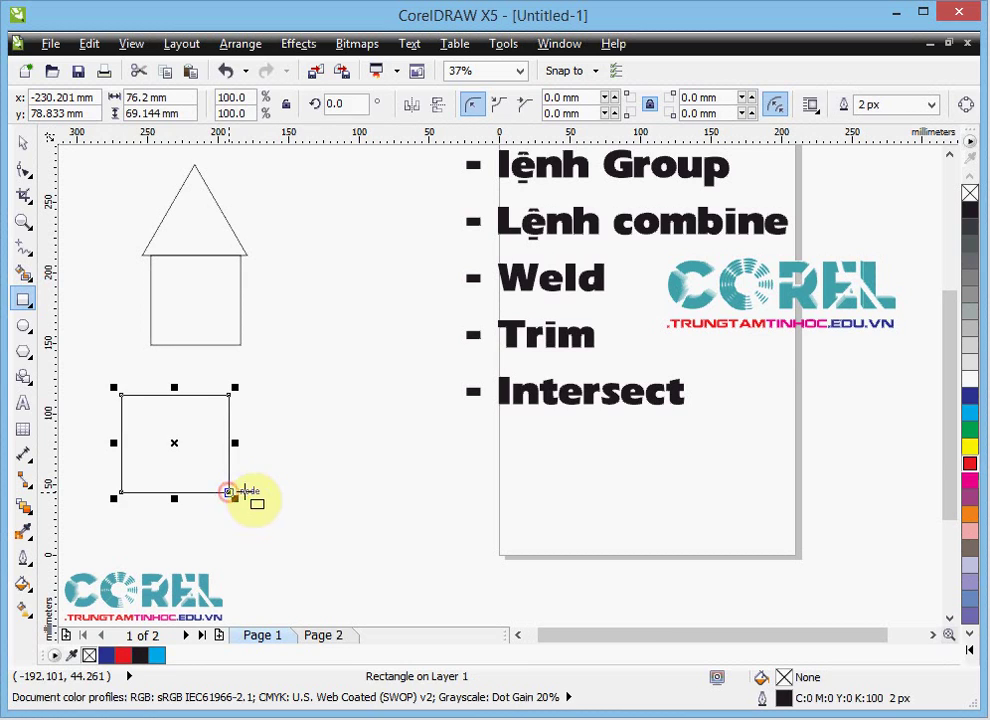
pyautogui.click(23, 325)
pyautogui.moveTo(191, 441); pyautogui.dragTo(324, 536)
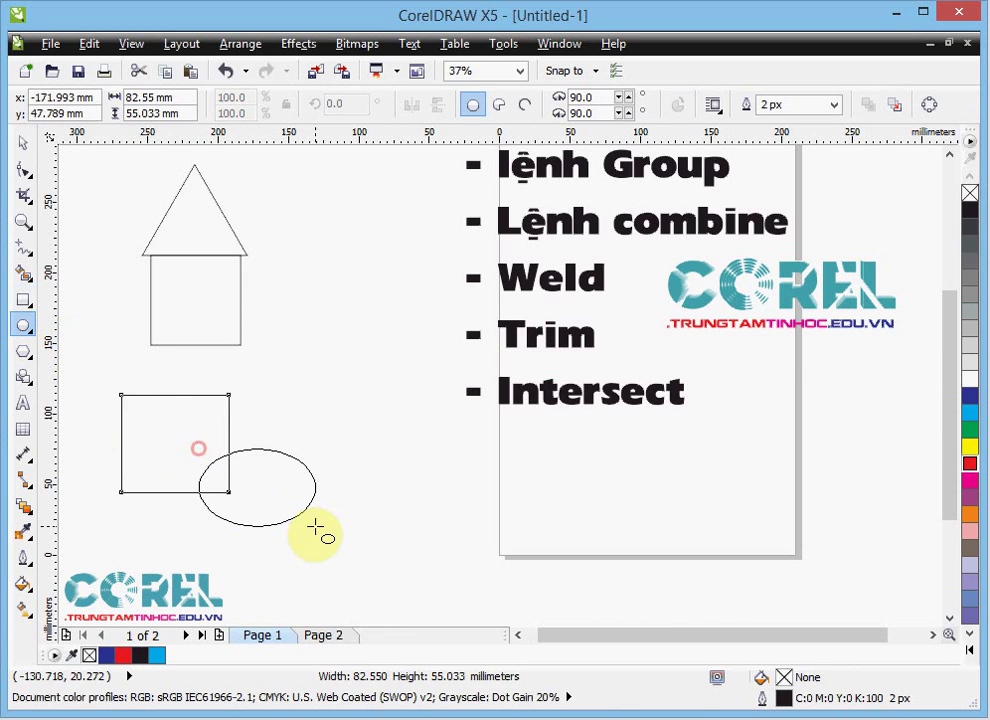
# - Fill the square yellow and the ellipse red
pyautogui.click(23, 142)
pyautogui.click(178, 420)
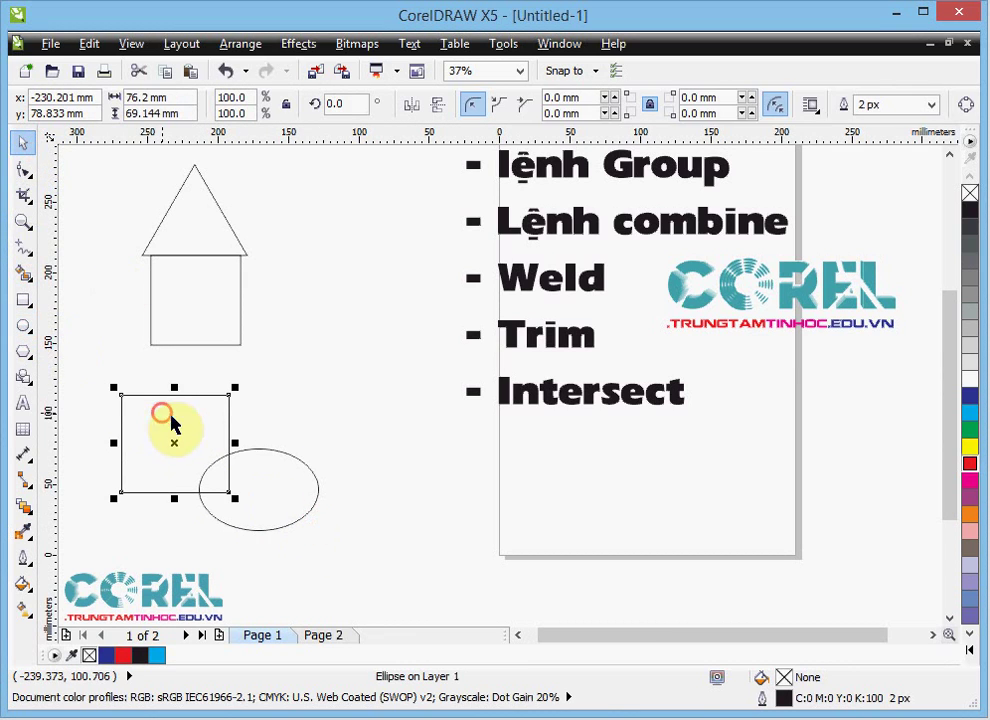
pyautogui.click(969, 447)
pyautogui.press('F7')
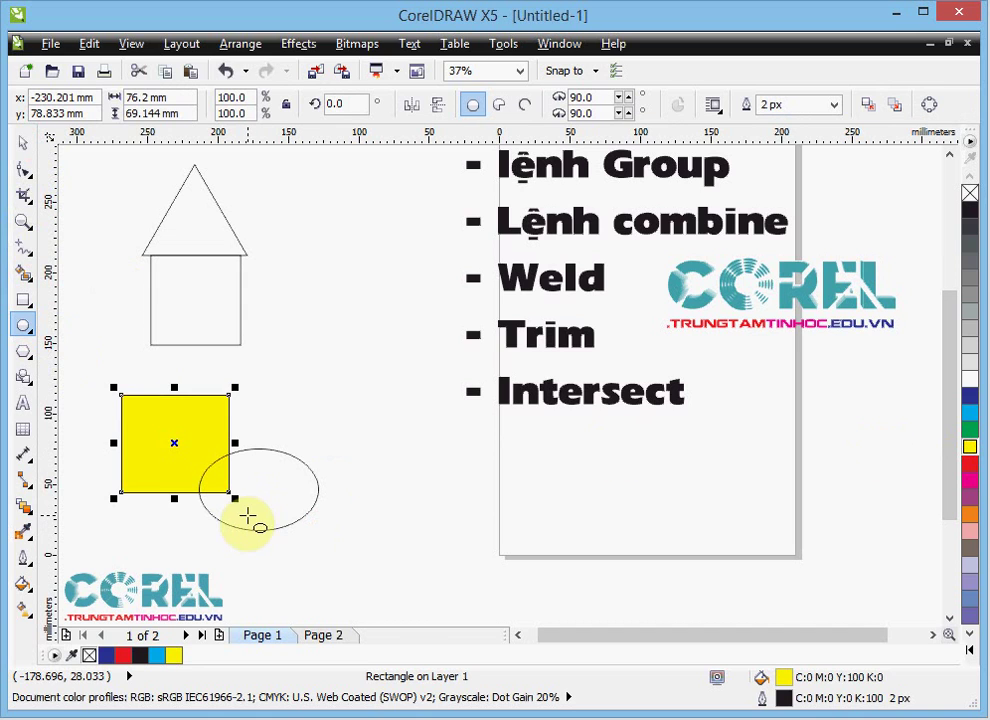
pyautogui.click(247, 517)
pyautogui.click(969, 463)
pyautogui.press('space')
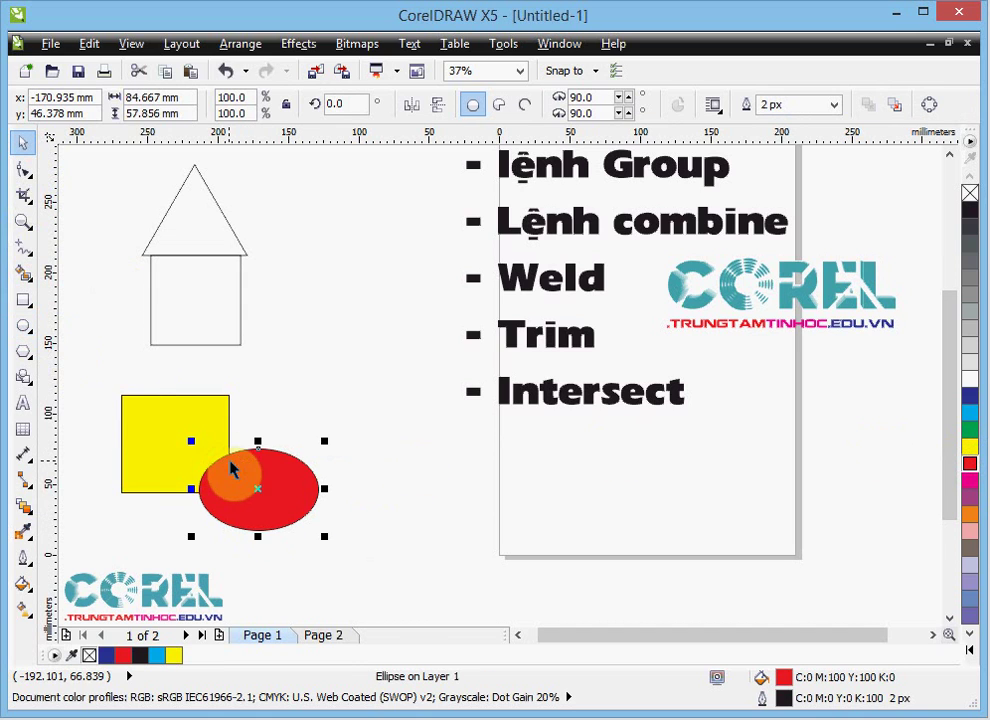
# - Weld the square and ellipse into one yellow shape
pyautogui.moveTo(91, 373)
pyautogui.mouseDown()
pyautogui.moveTo(247, 513)
pyautogui.moveTo(370, 555)
pyautogui.mouseUp()
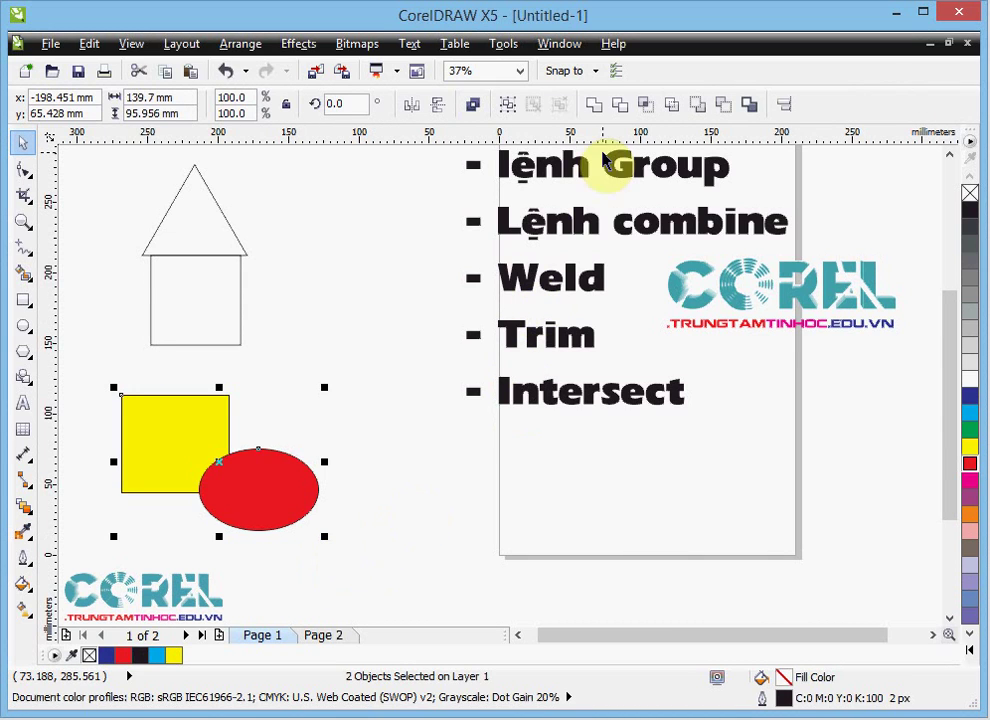
pyautogui.click(360, 369)
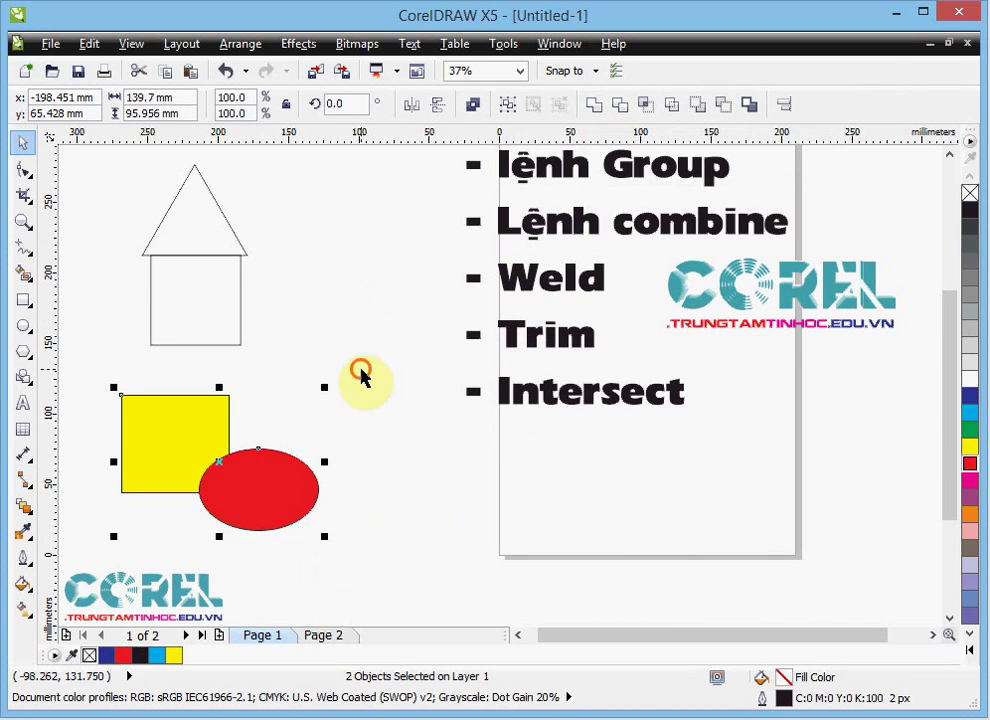
pyautogui.moveTo(99, 369)
pyautogui.mouseDown()
pyautogui.moveTo(247, 515)
pyautogui.moveTo(365, 560)
pyautogui.mouseUp()
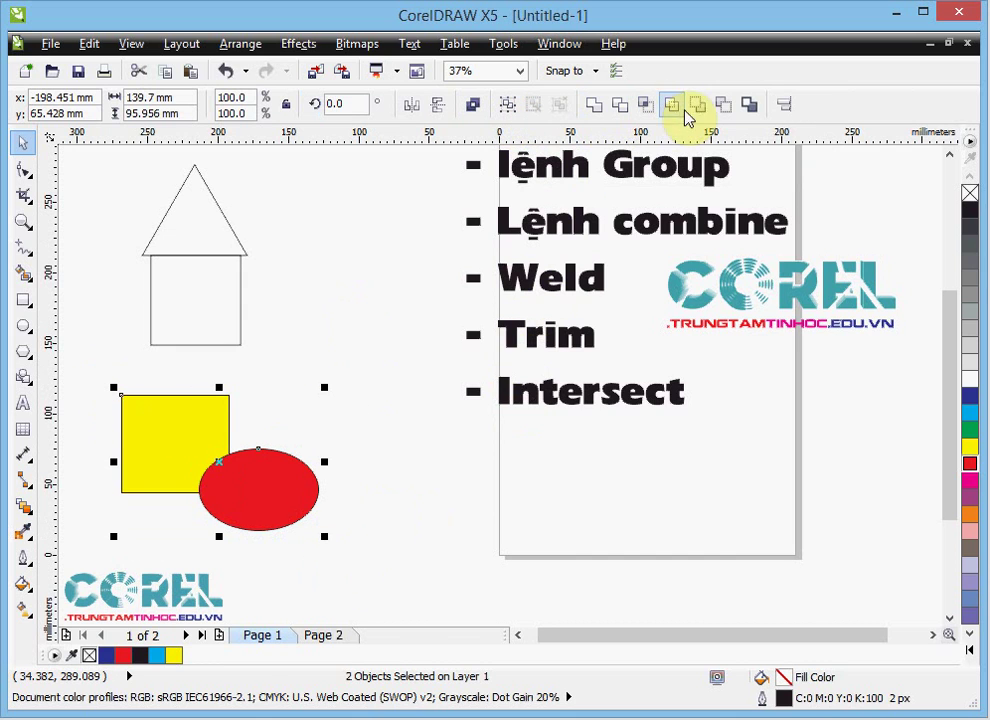
pyautogui.click(595, 110)
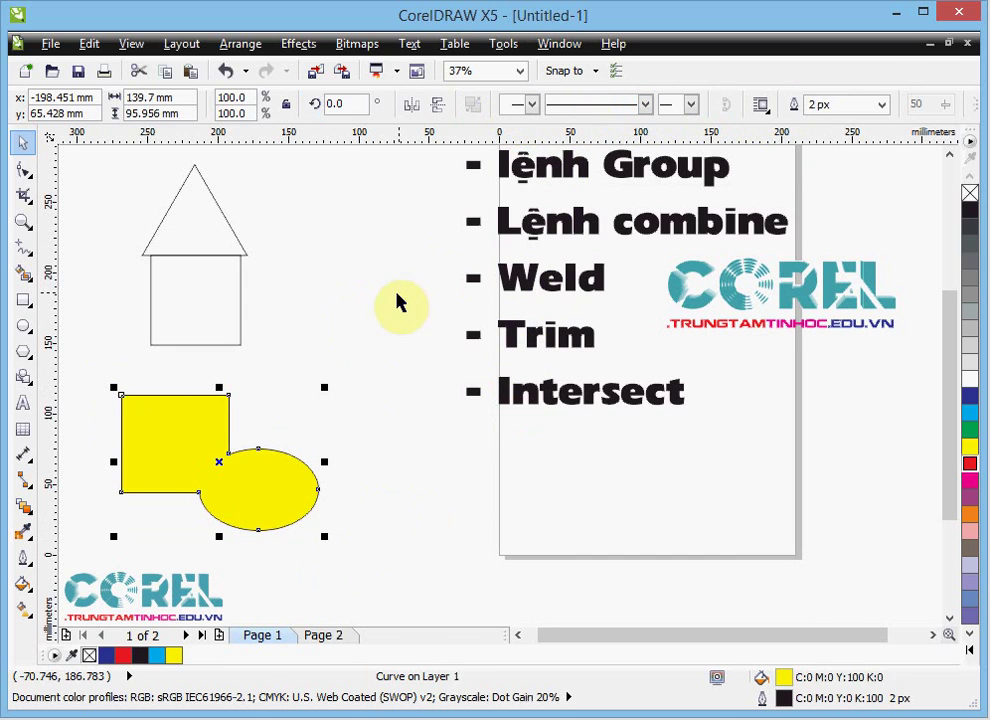
pyautogui.click(371, 294)
# - Move the welded yellow shape up beside the house and start a circle below
pyautogui.moveTo(230, 468); pyautogui.dragTo(327, 466)
pyautogui.moveTo(332, 464); pyautogui.dragTo(251, 463)
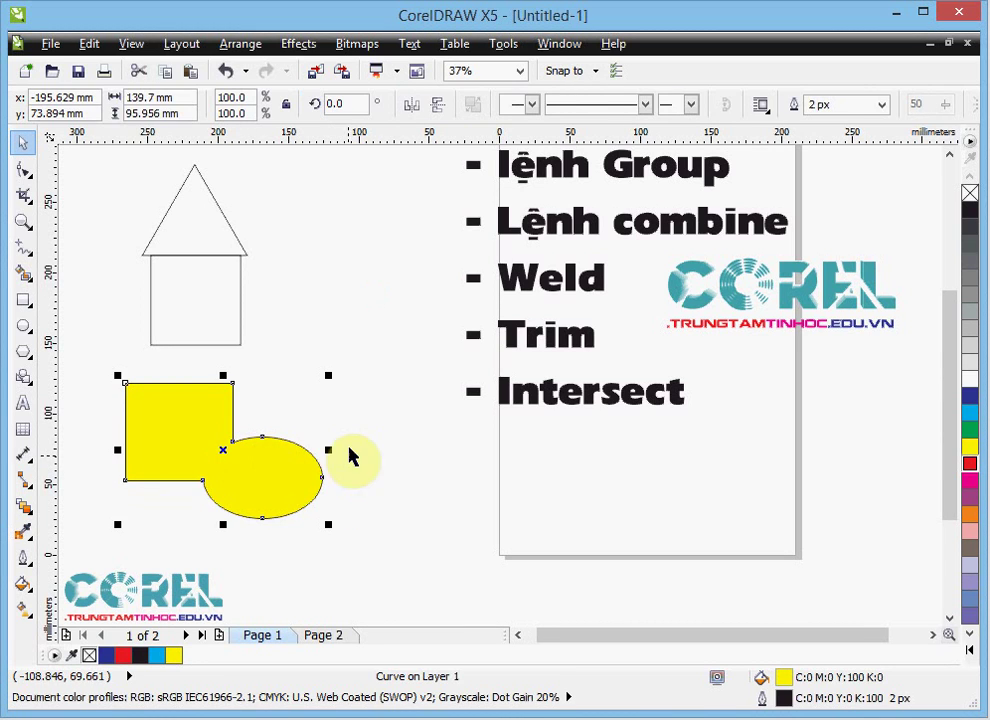
pyautogui.click(354, 457)
pyautogui.click(276, 486)
pyautogui.moveTo(303, 435); pyautogui.dragTo(290, 418)
pyautogui.click(327, 405)
pyautogui.click(256, 470)
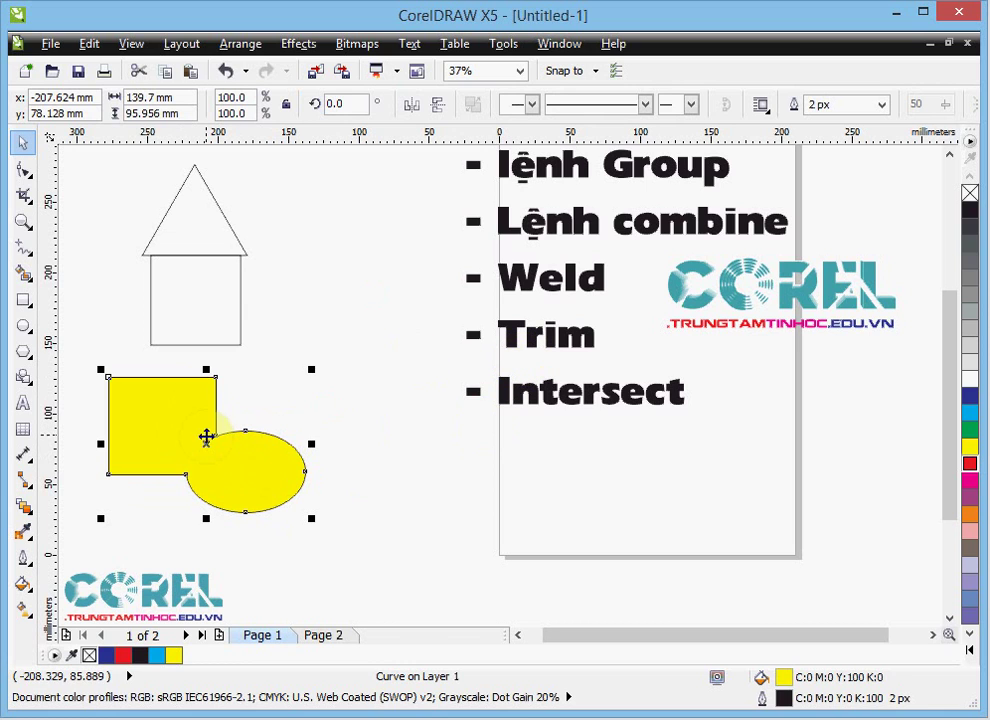
pyautogui.moveTo(190, 426); pyautogui.dragTo(334, 225)
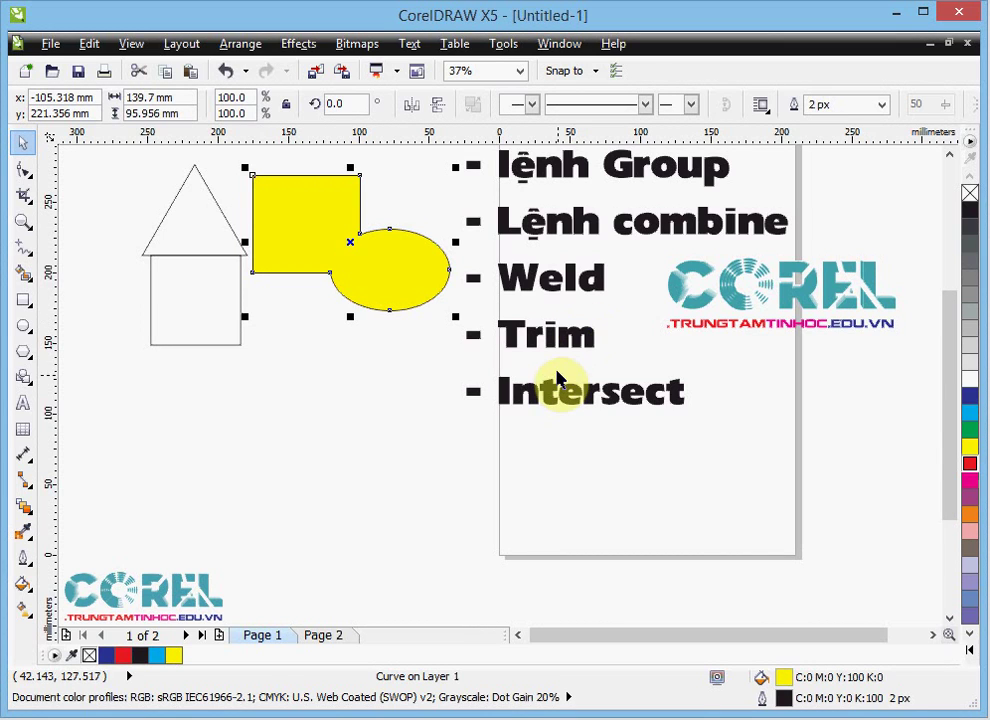
pyautogui.click(23, 325)
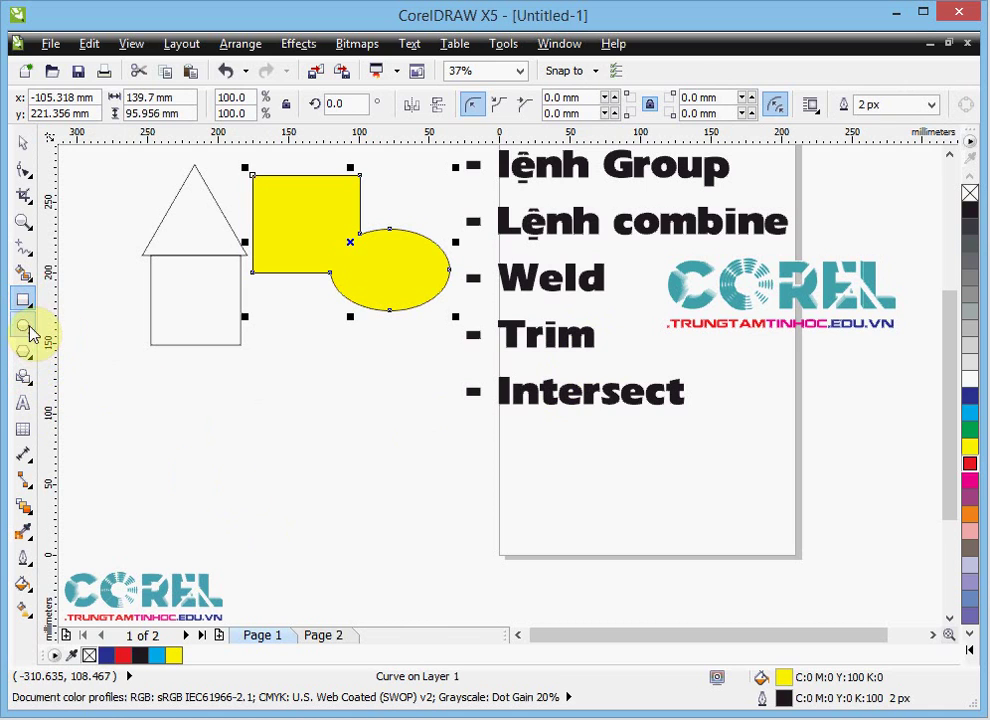
pyautogui.click(184, 443)
pyautogui.moveTo(220, 482); pyautogui.dragTo(368, 625)
pyautogui.click(24, 144)
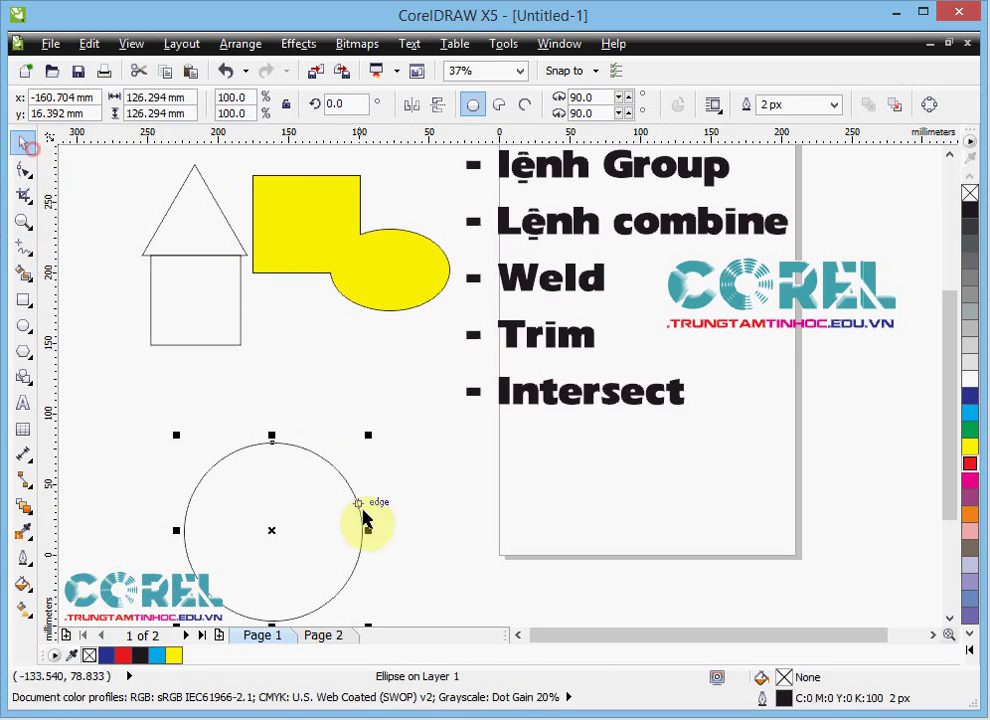
pyautogui.moveTo(300, 530); pyautogui.dragTo(300, 488)
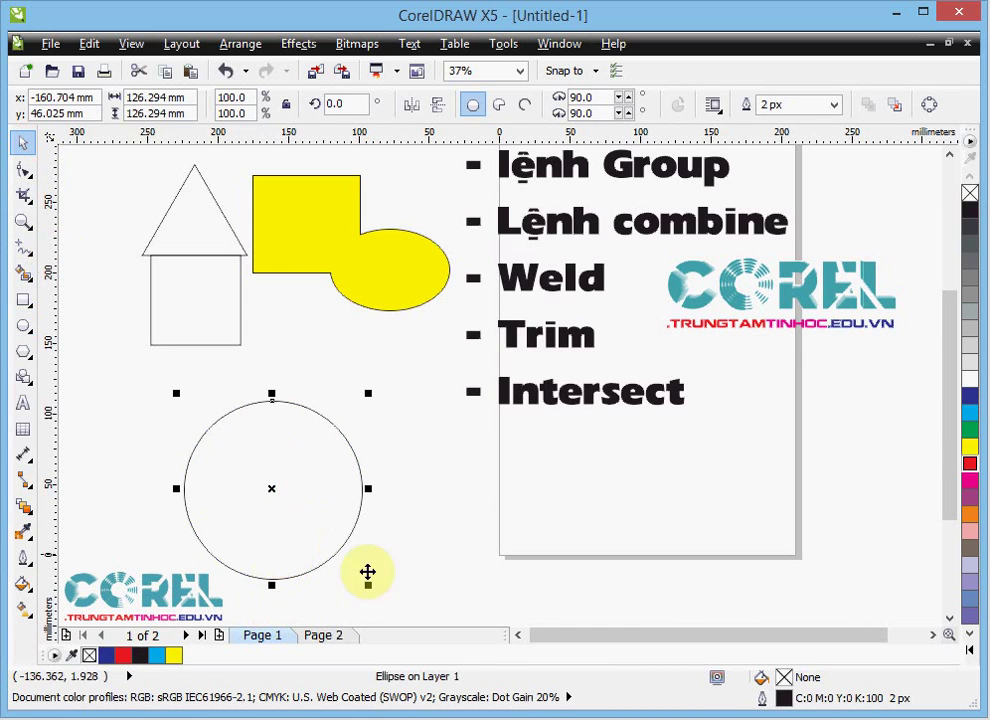
pyautogui.click(22, 300)
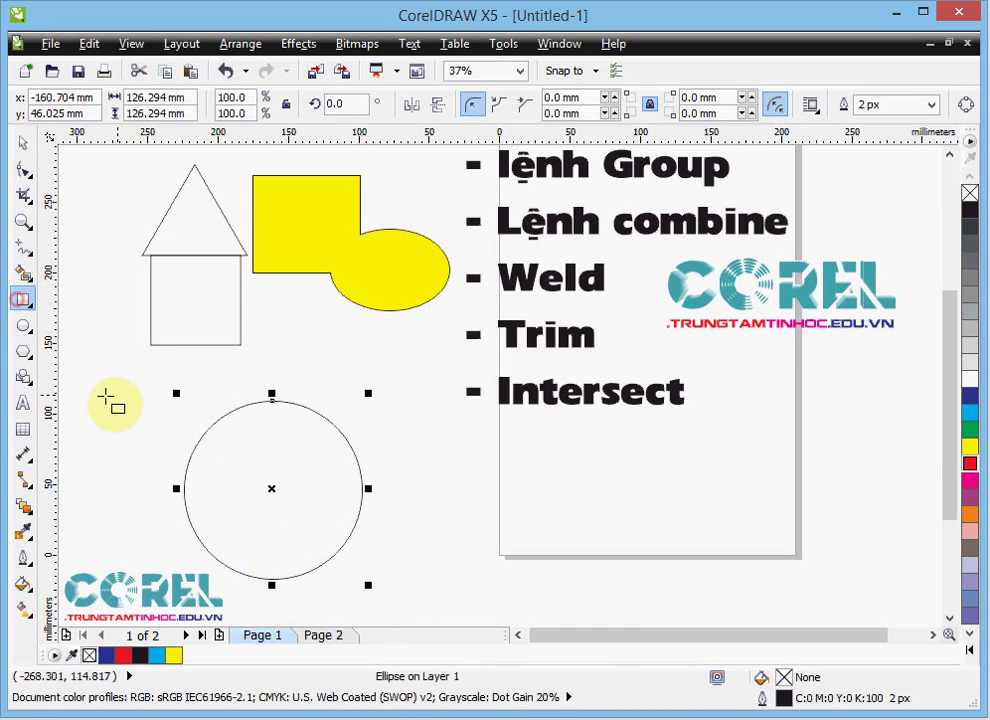
pyautogui.moveTo(91, 368); pyautogui.dragTo(309, 495)
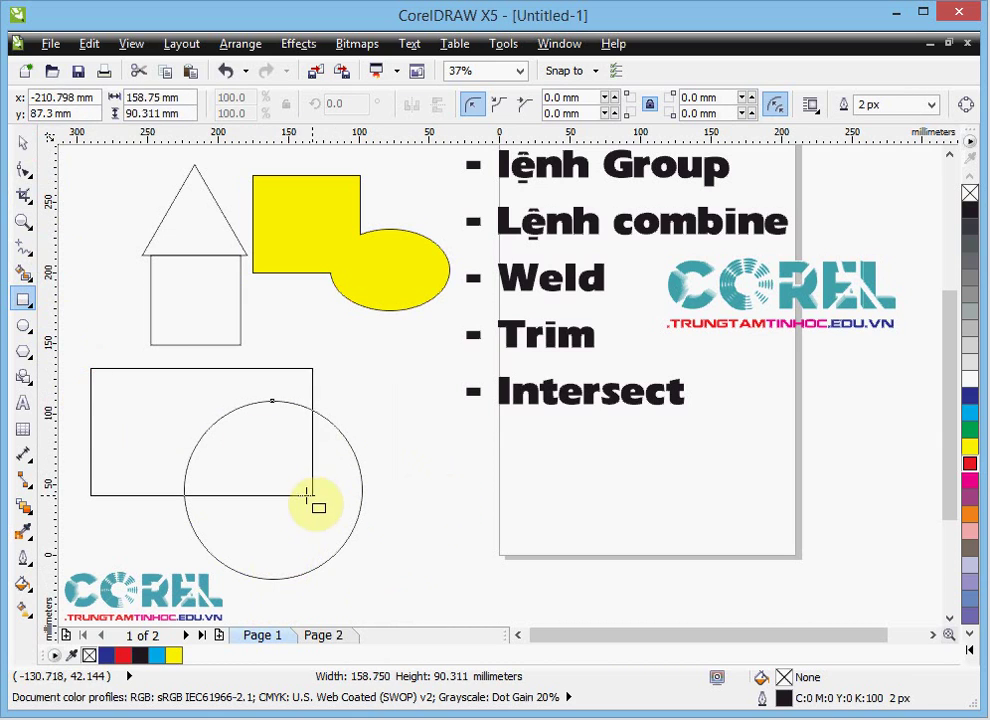
pyautogui.moveTo(307, 495); pyautogui.dragTo(273, 490)
pyautogui.moveTo(287, 431); pyautogui.dragTo(398, 437)
pyautogui.press('Delete')
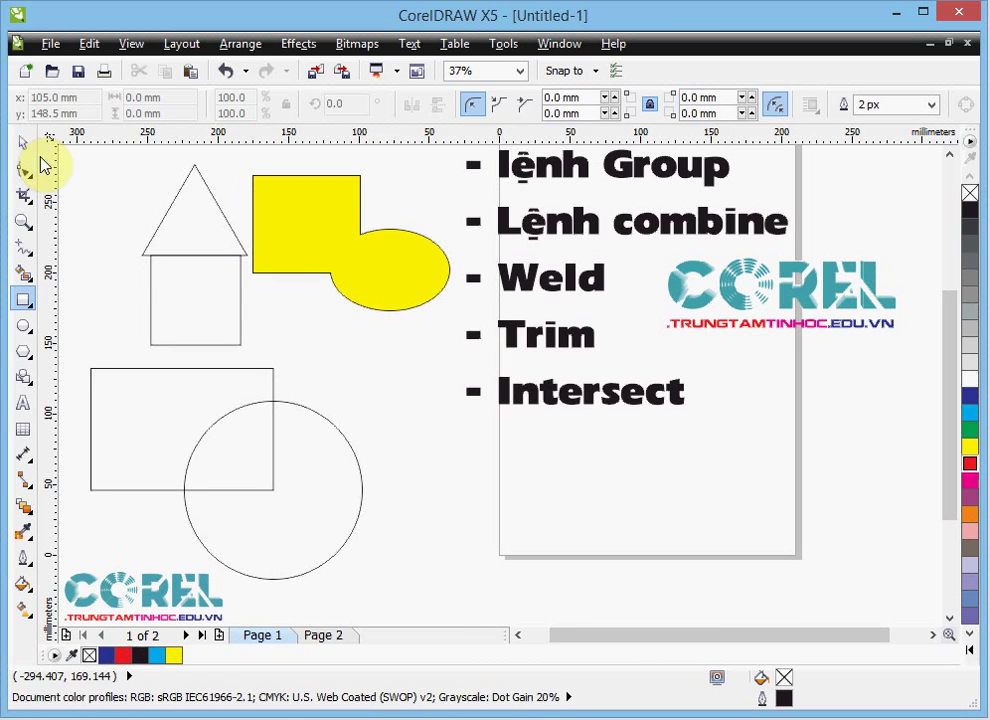
pyautogui.click(22, 142)
pyautogui.click(273, 432)
pyautogui.moveTo(284, 428); pyautogui.dragTo(435, 427)
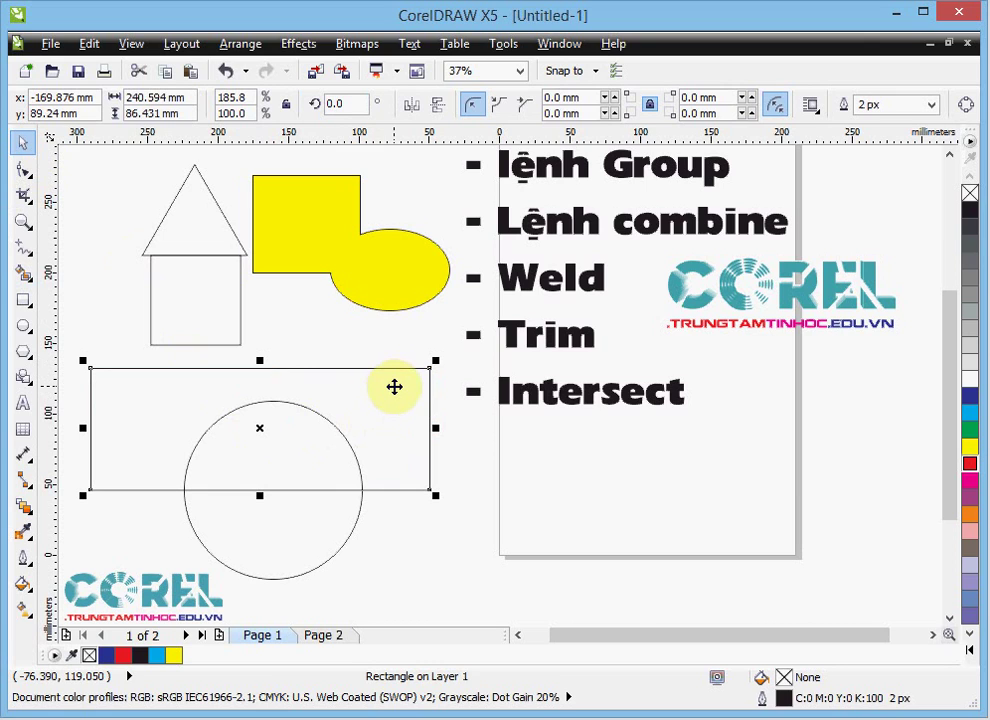
pyautogui.keyDown('shift'); pyautogui.click(334, 529); pyautogui.keyUp('shift')
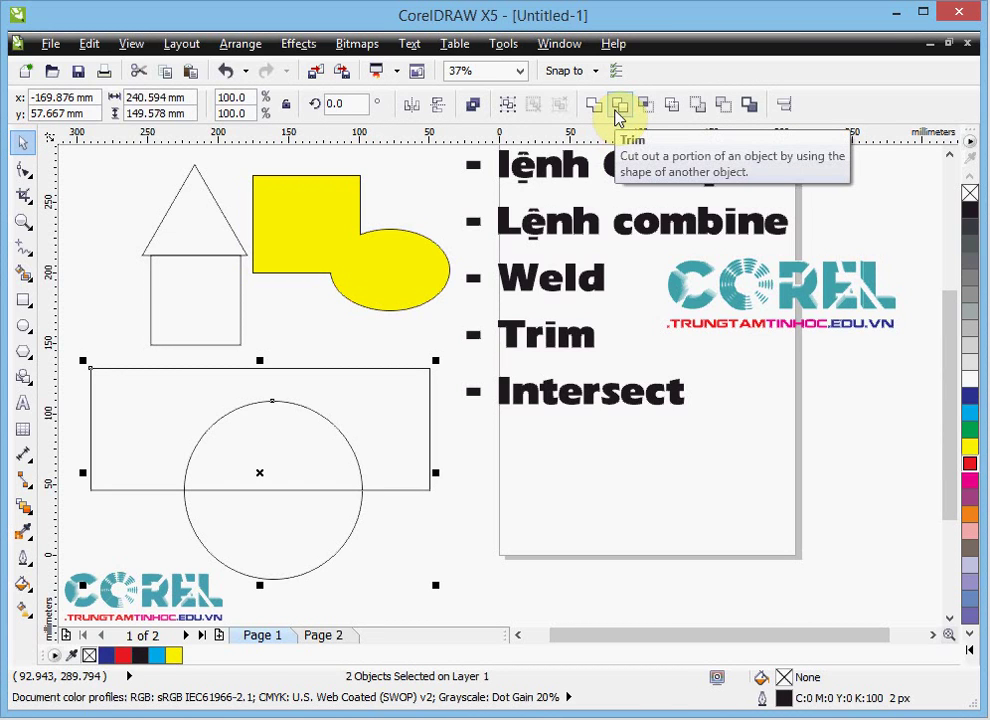
pyautogui.click(619, 112)
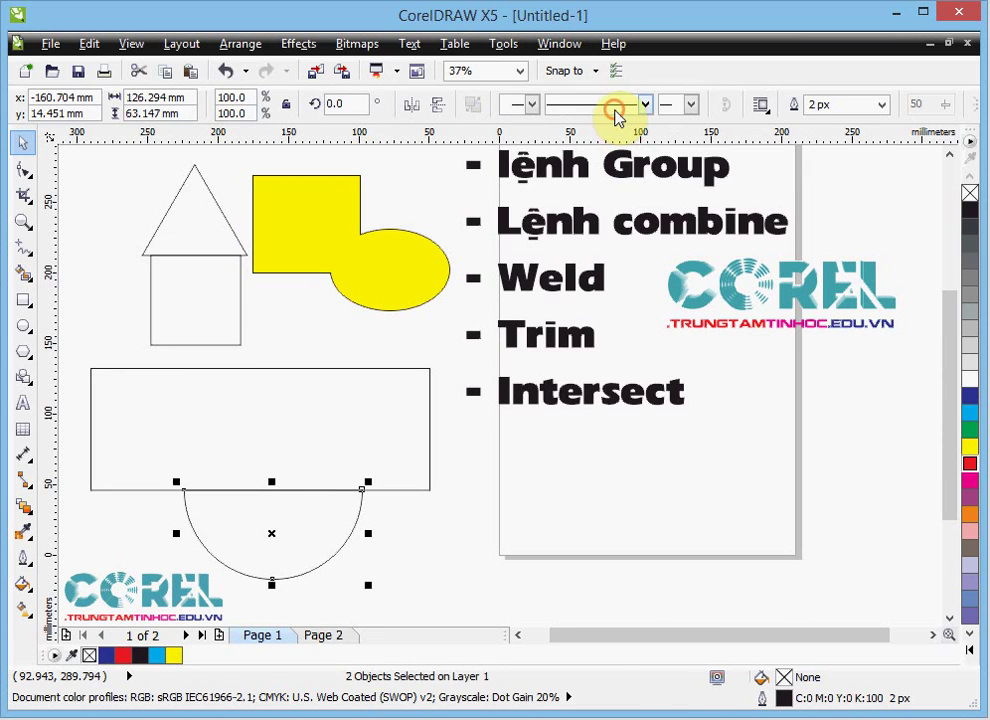
pyautogui.click(531, 472)
pyautogui.moveTo(385, 440); pyautogui.dragTo(378, 378)
pyautogui.click(300, 514)
pyautogui.click(414, 549)
pyautogui.click(296, 550)
pyautogui.moveTo(292, 537); pyautogui.dragTo(300, 514)
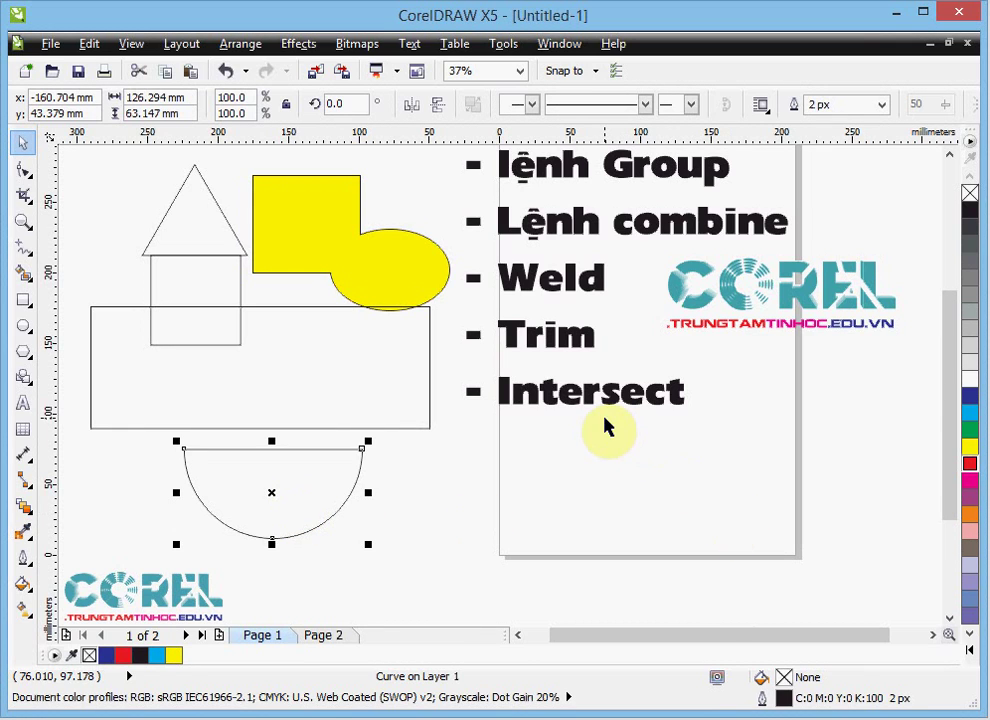
pyautogui.press('Delete')
pyautogui.click(276, 354)
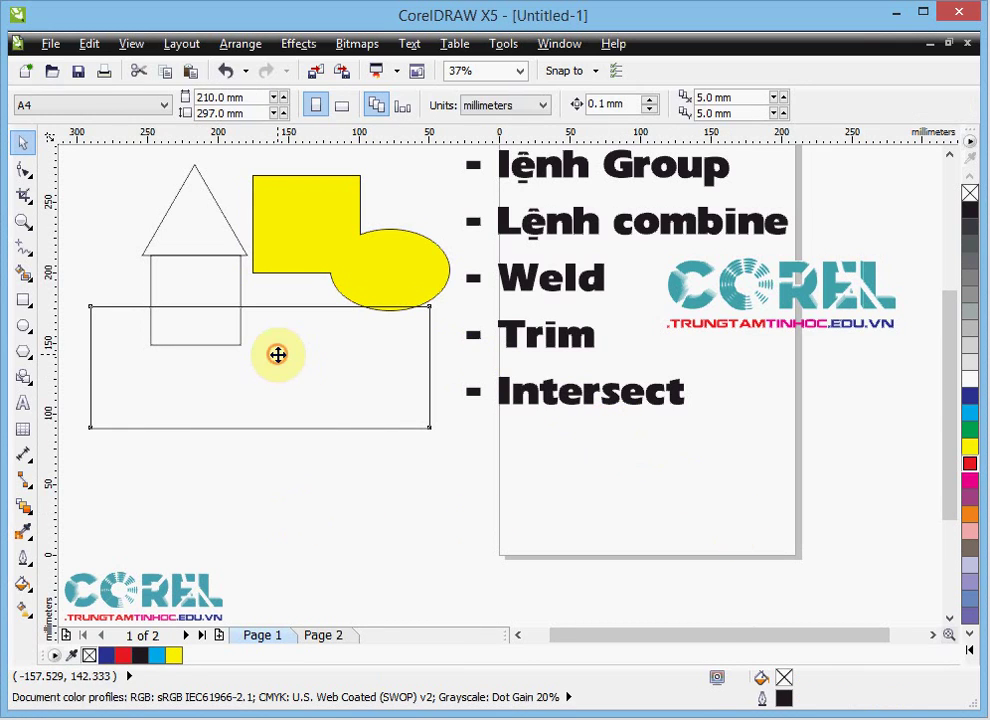
pyautogui.press('Delete')
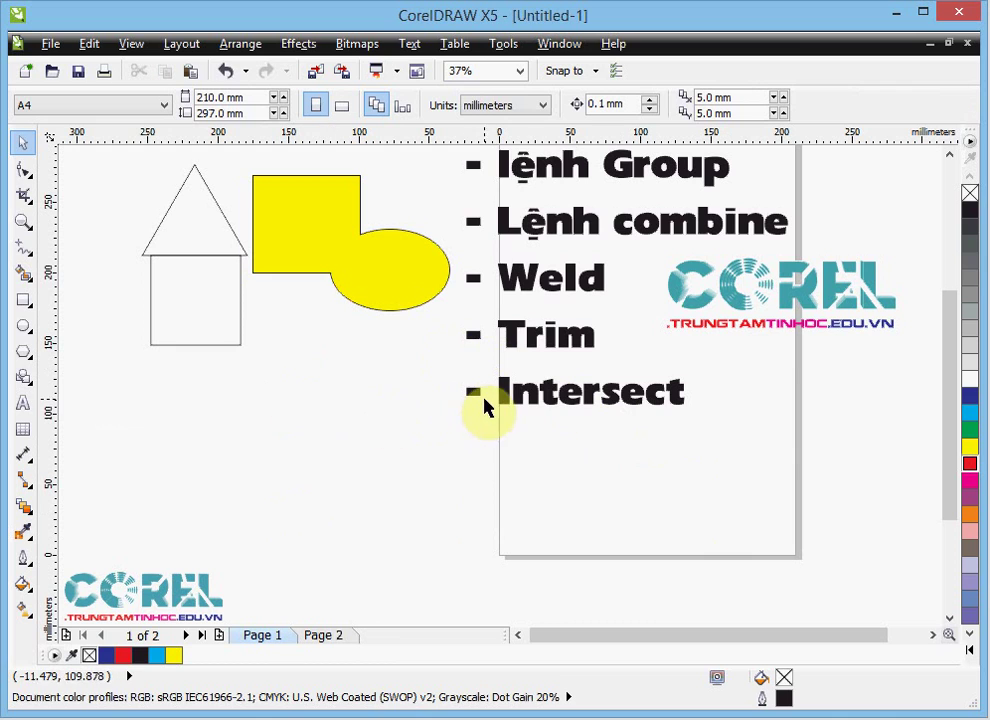
# - Draw a circle, overlap a second circle to its right, and intersect them
pyautogui.click(23, 325)
pyautogui.moveTo(118, 384); pyautogui.dragTo(308, 573)
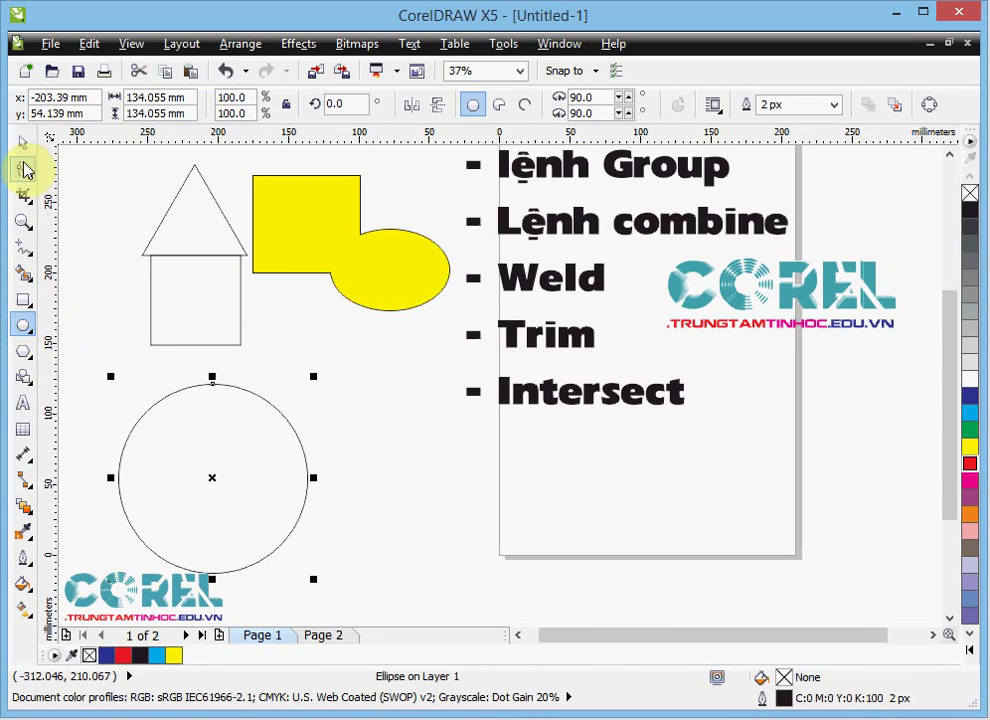
pyautogui.click(23, 143)
pyautogui.moveTo(215, 478); pyautogui.dragTo(342, 476)
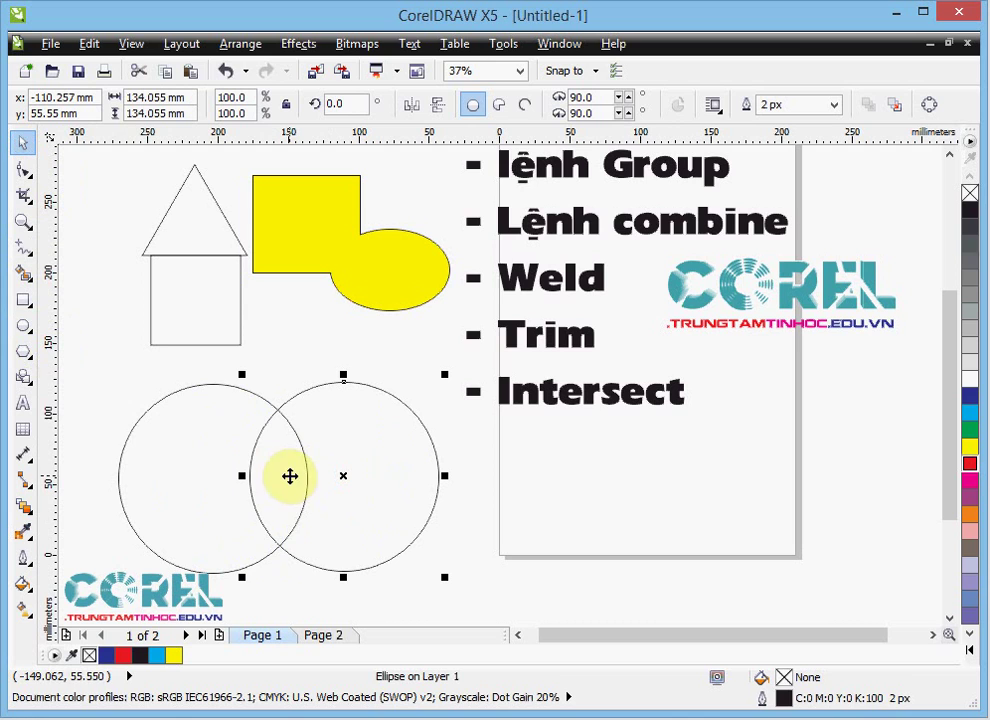
pyautogui.moveTo(93, 372); pyautogui.dragTo(470, 597)
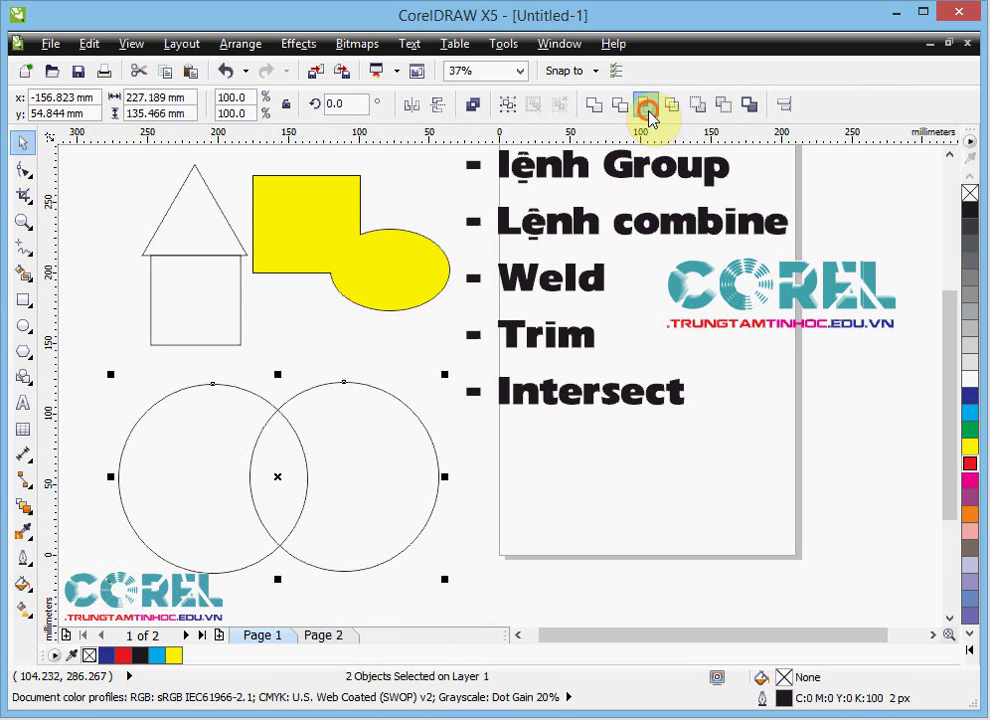
pyautogui.click(647, 110)
pyautogui.click(628, 484)
# - Fill the left circle purple and the right circle magenta
pyautogui.click(418, 484)
pyautogui.click(187, 484)
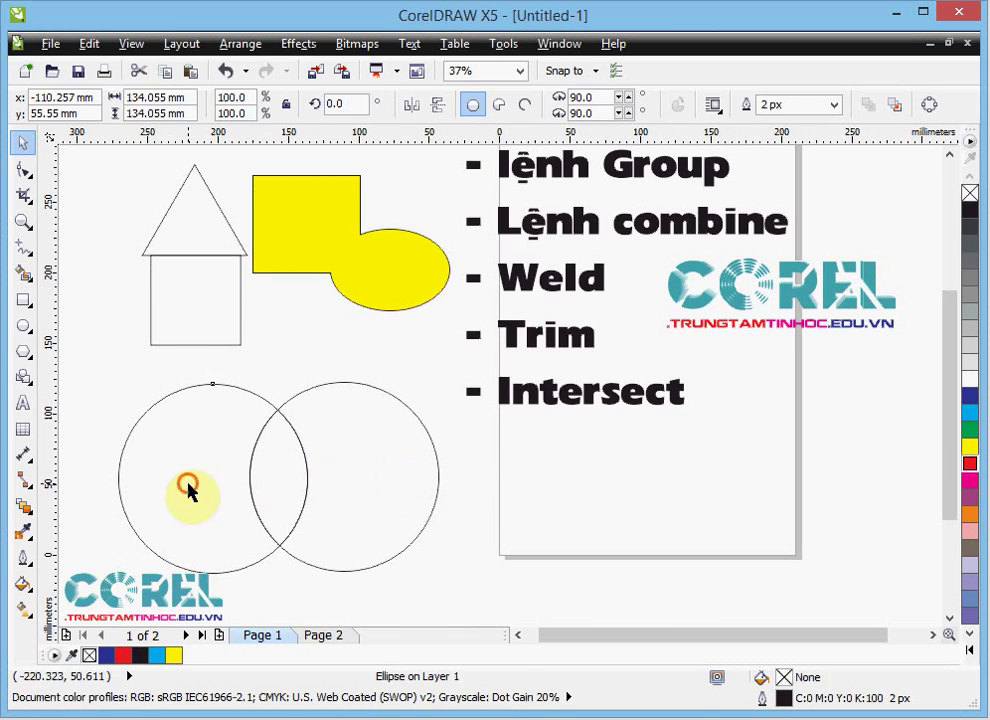
pyautogui.click(970, 488)
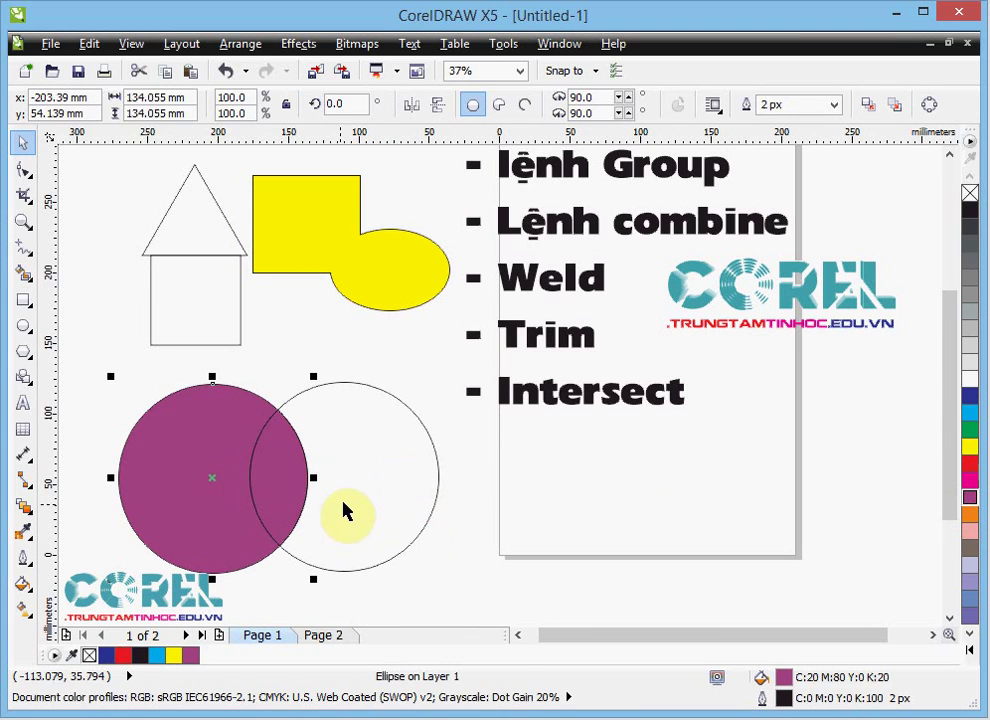
pyautogui.click(413, 495)
pyautogui.moveTo(970, 484); pyautogui.dragTo(343, 510)
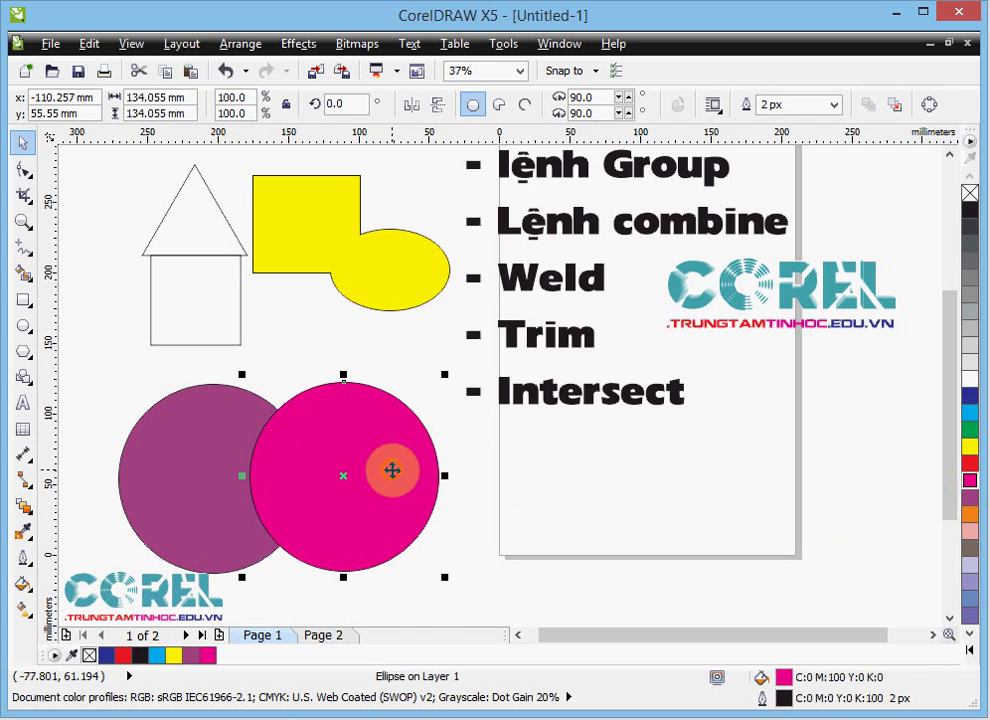
pyautogui.click(397, 470)
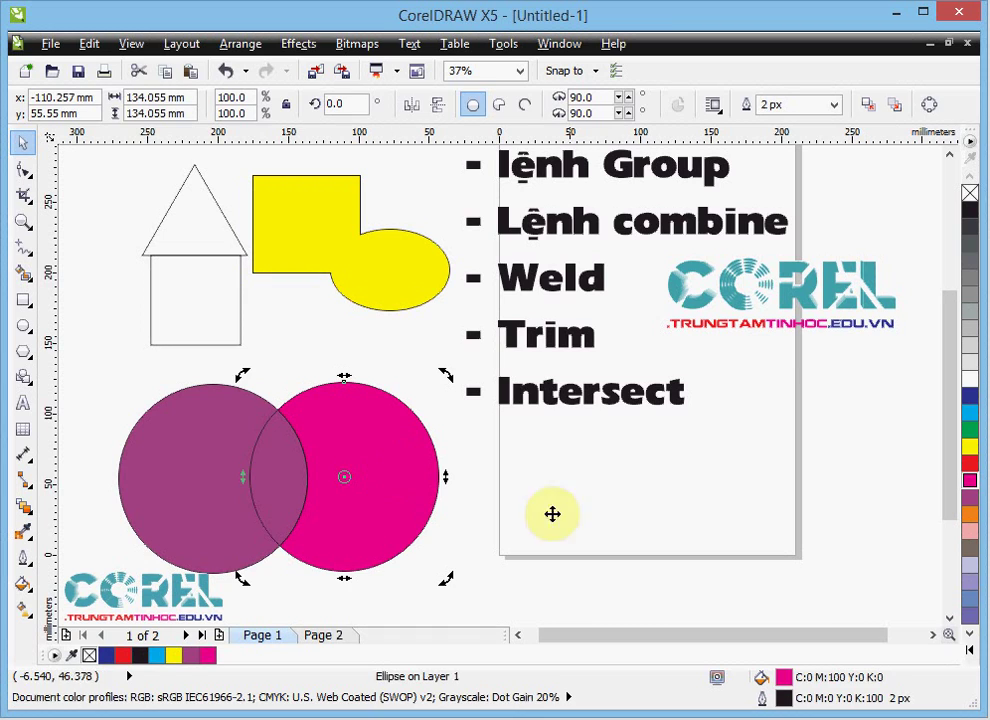
# - Fill the lens-shaped overlap yellow
pyautogui.click(621, 492)
pyautogui.click(268, 480)
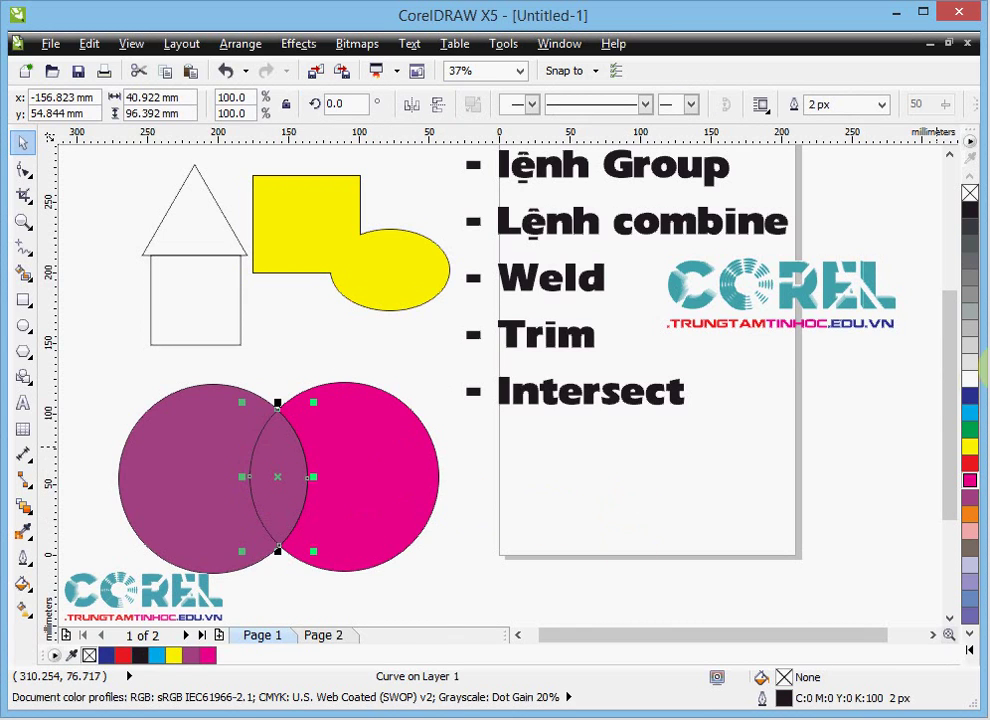
pyautogui.click(969, 379)
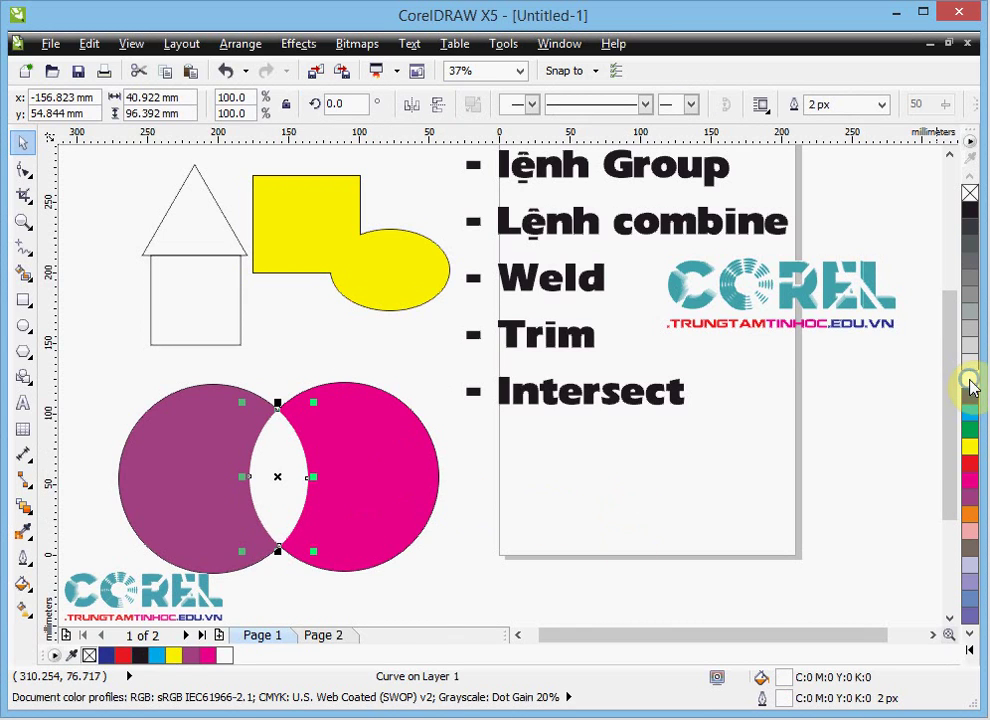
pyautogui.click(970, 447)
pyautogui.click(656, 532)
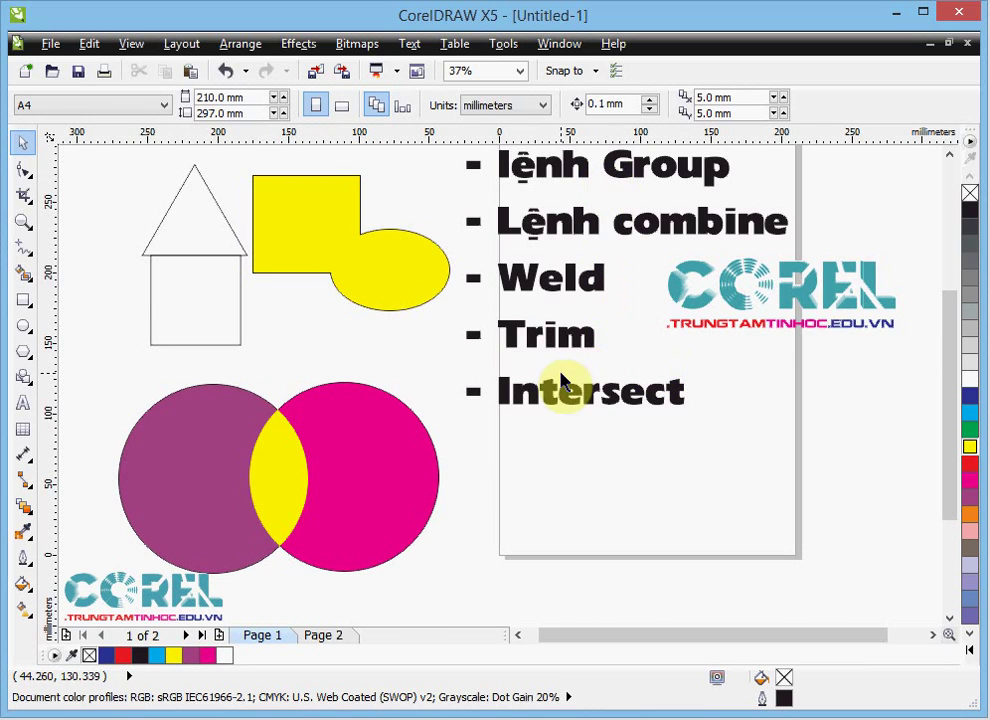
# - Move the COREL logo slightly down and right beside Weld and Trim
pyautogui.click(950, 155)
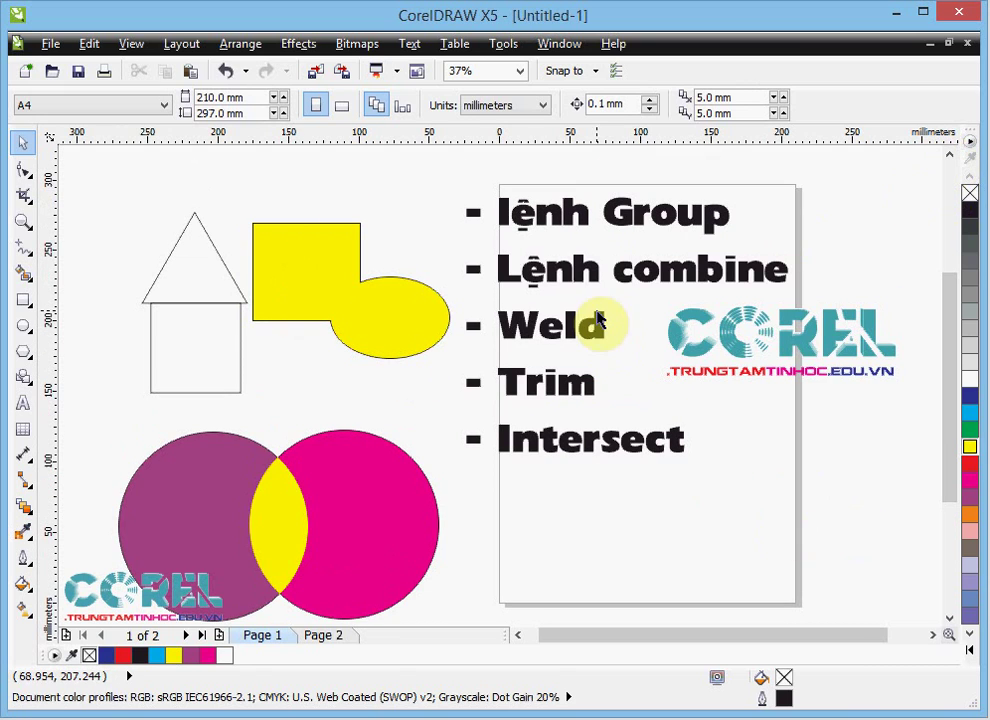
pyautogui.moveTo(437, 168); pyautogui.dragTo(810, 510)
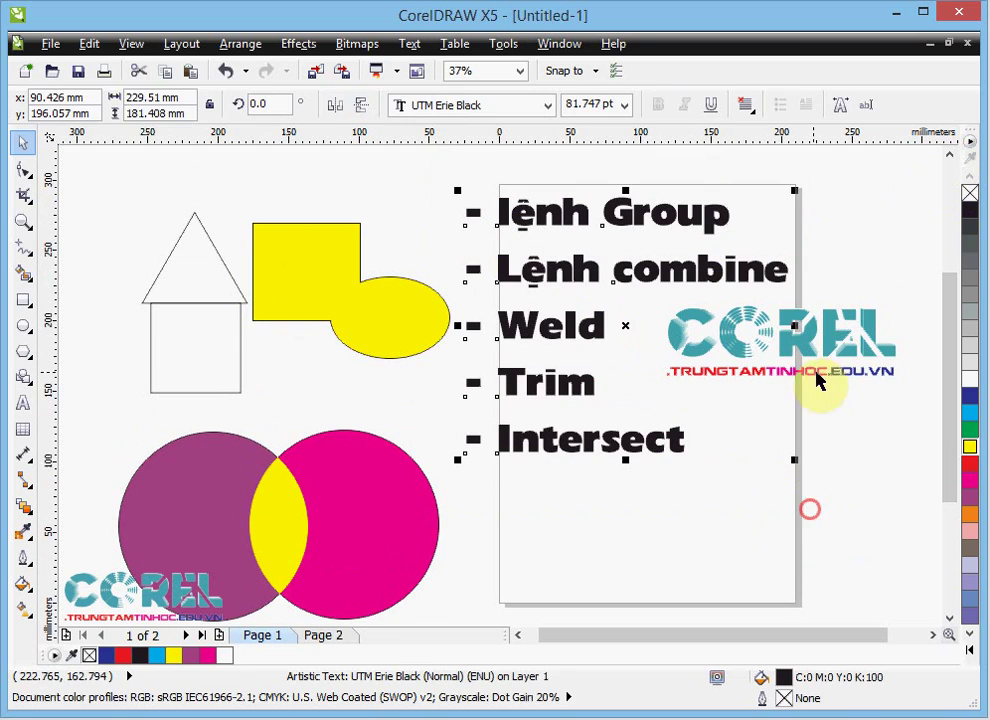
pyautogui.click(840, 364)
pyautogui.click(818, 430)
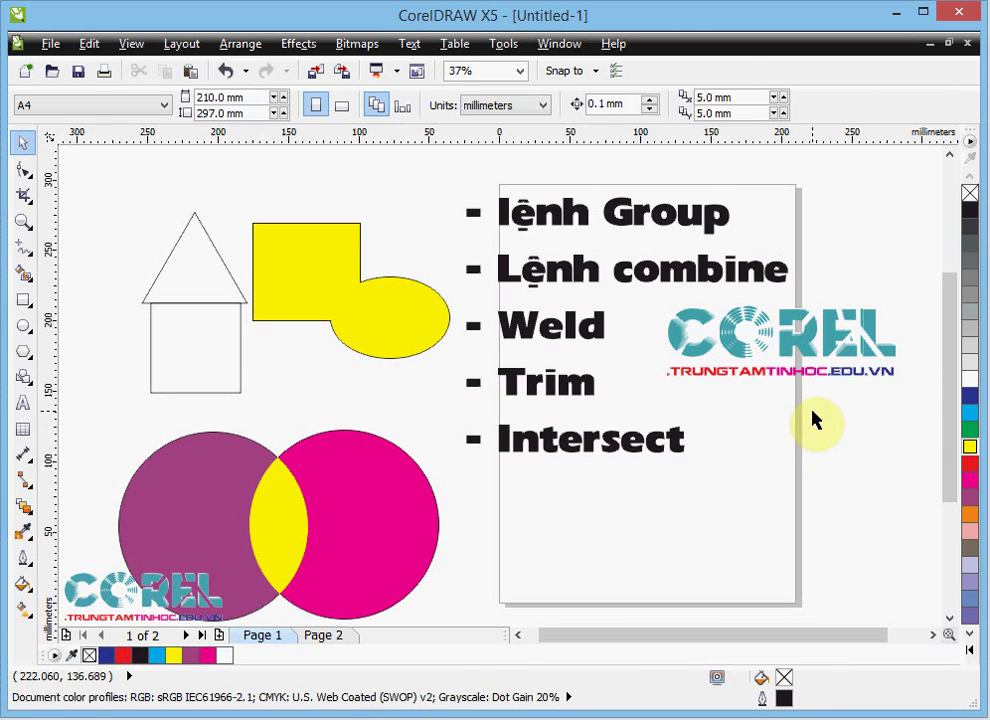
pyautogui.click(838, 338)
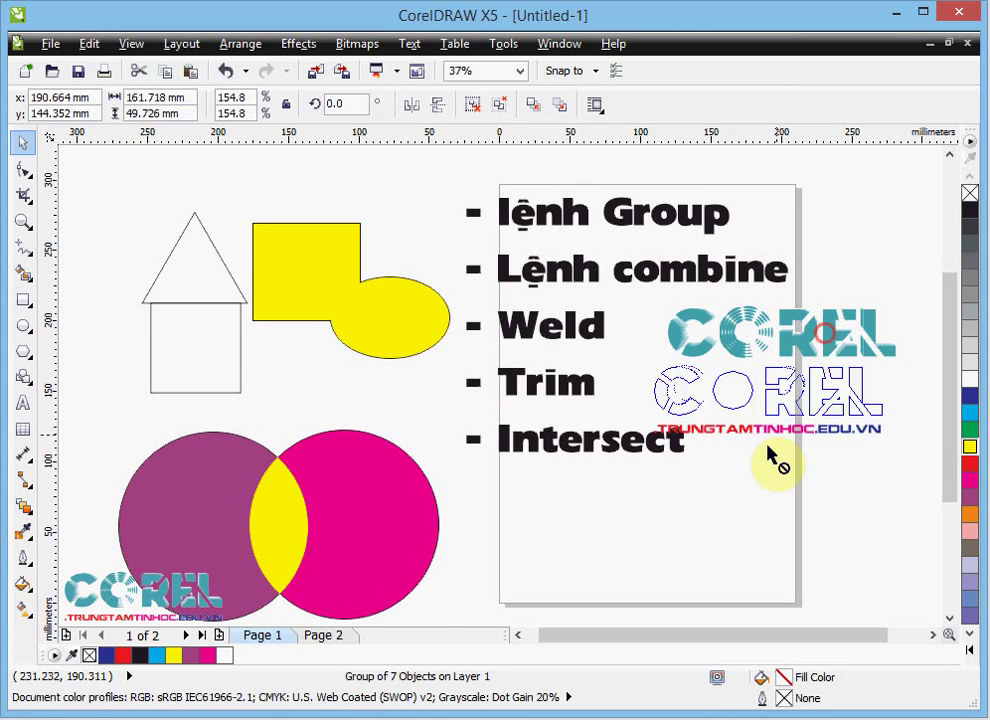
pyautogui.click(902, 431)
pyautogui.moveTo(826, 340)
pyautogui.mouseDown()
pyautogui.moveTo(691, 500)
pyautogui.moveTo(843, 365)
pyautogui.moveTo(824, 372)
pyautogui.mouseUp()
pyautogui.click(842, 489)
pyautogui.click(827, 490)
# - Check each shape, nudge the magenta circle slightly, and switch to Page 2
pyautogui.click(301, 540)
pyautogui.click(215, 480)
pyautogui.click(194, 263)
pyautogui.click(309, 250)
pyautogui.moveTo(393, 477)
pyautogui.mouseDown()
pyautogui.moveTo(393, 440)
pyautogui.moveTo(384, 490)
pyautogui.moveTo(376, 482)
pyautogui.mouseUp()
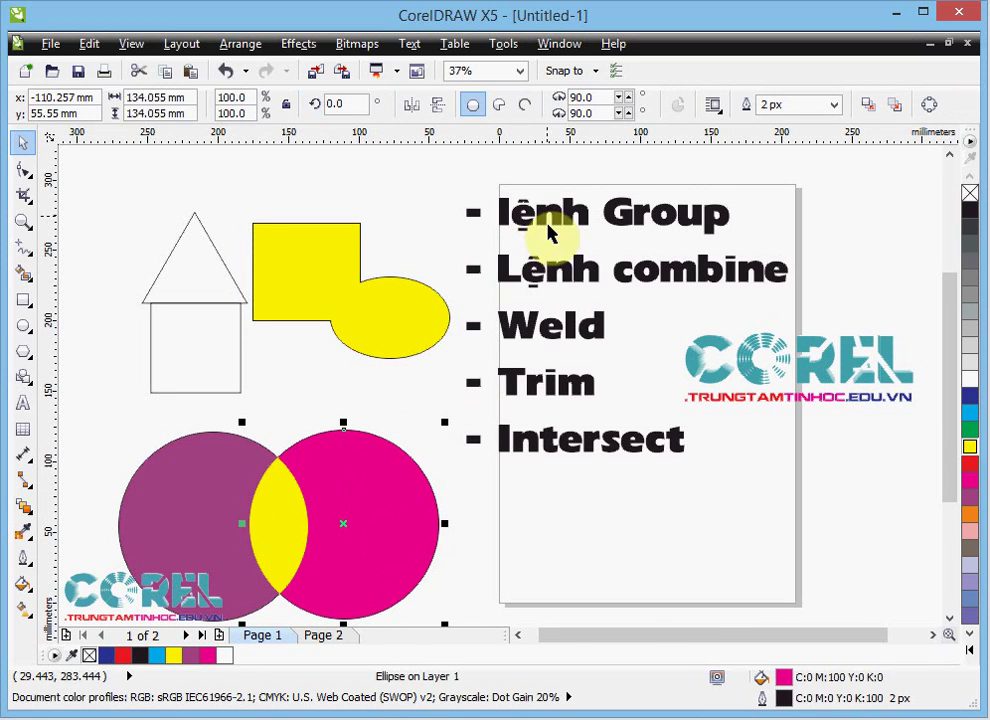
pyautogui.click(865, 240)
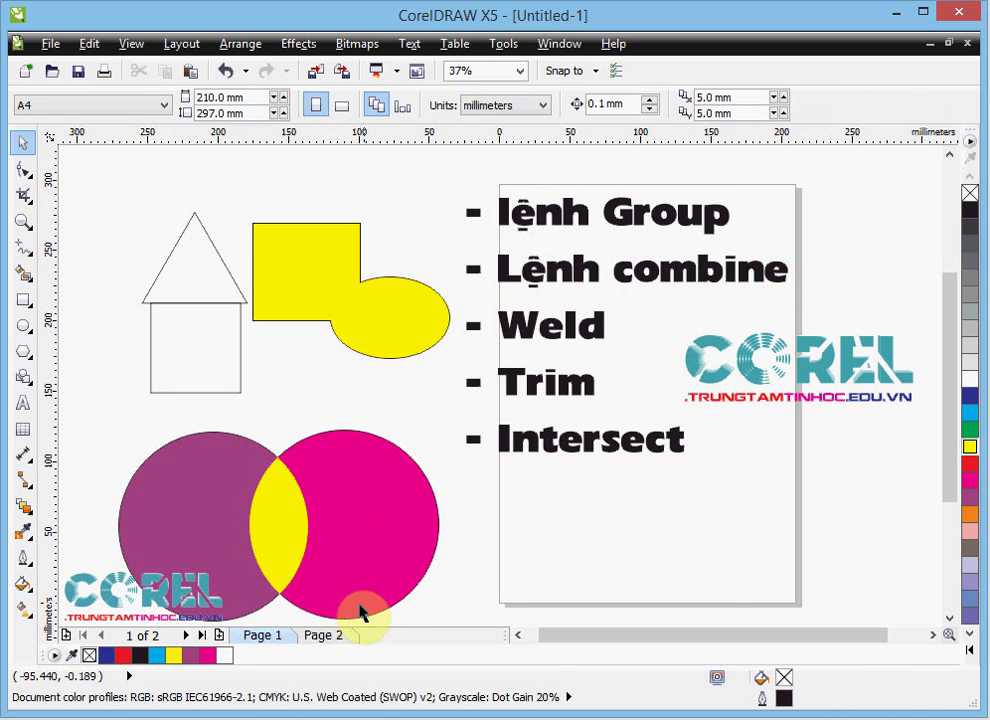
pyautogui.click(337, 635)
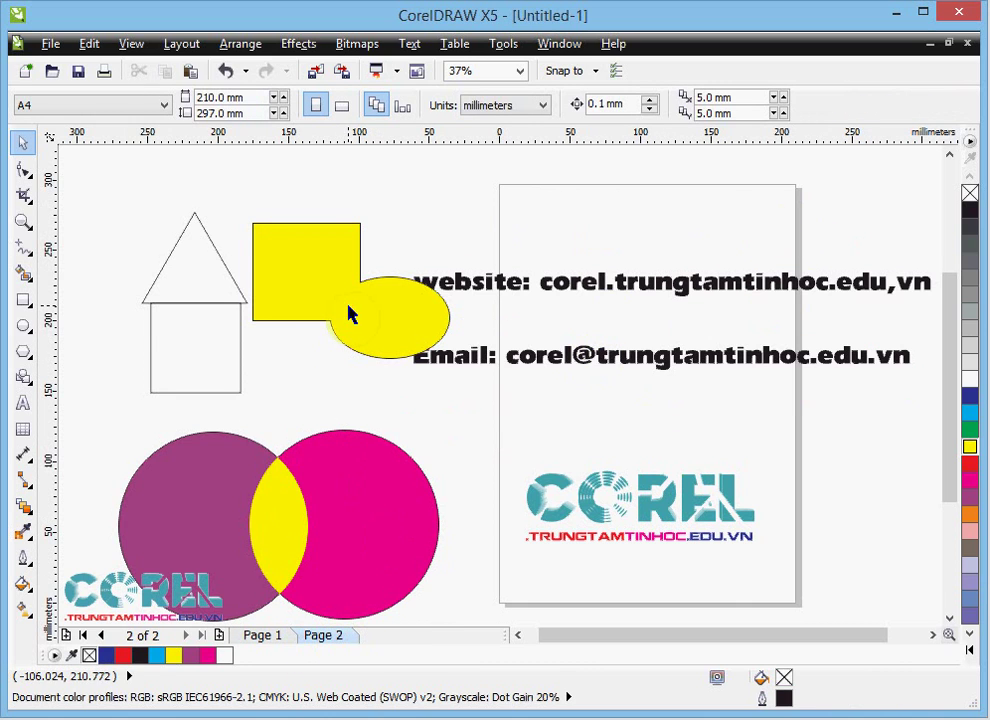
# - Fix the website address so it ends in edu.vn instead of edu,vn
pyautogui.moveTo(352, 316); pyautogui.dragTo(276, 322)
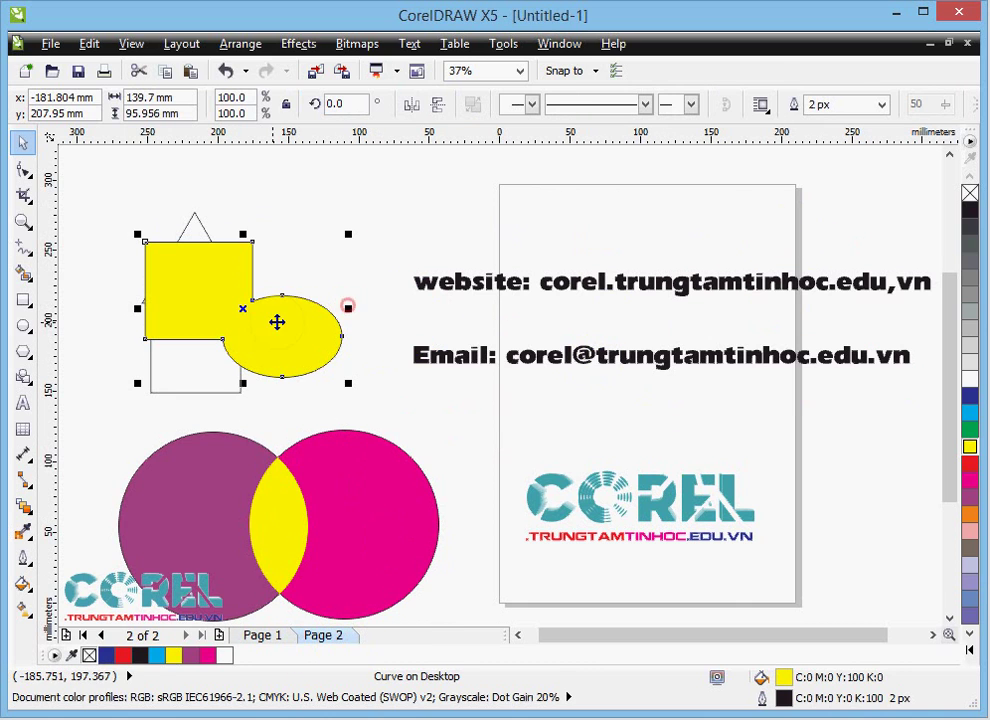
pyautogui.click(932, 635)
pyautogui.doubleClick(726, 283)
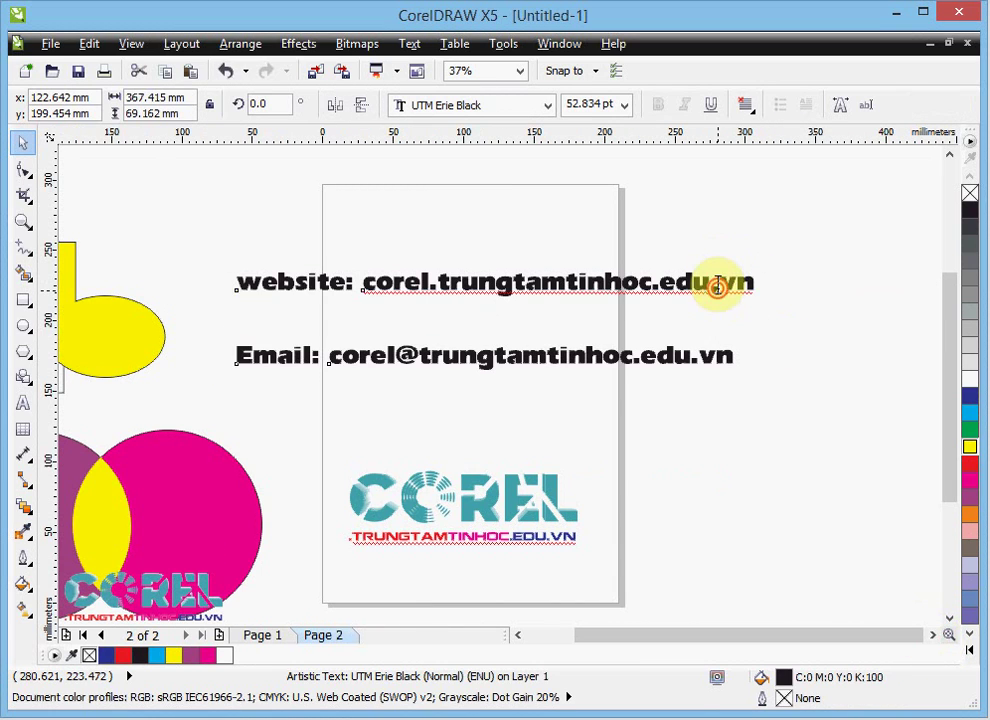
pyautogui.click(724, 284)
pyautogui.press('BackSpace')
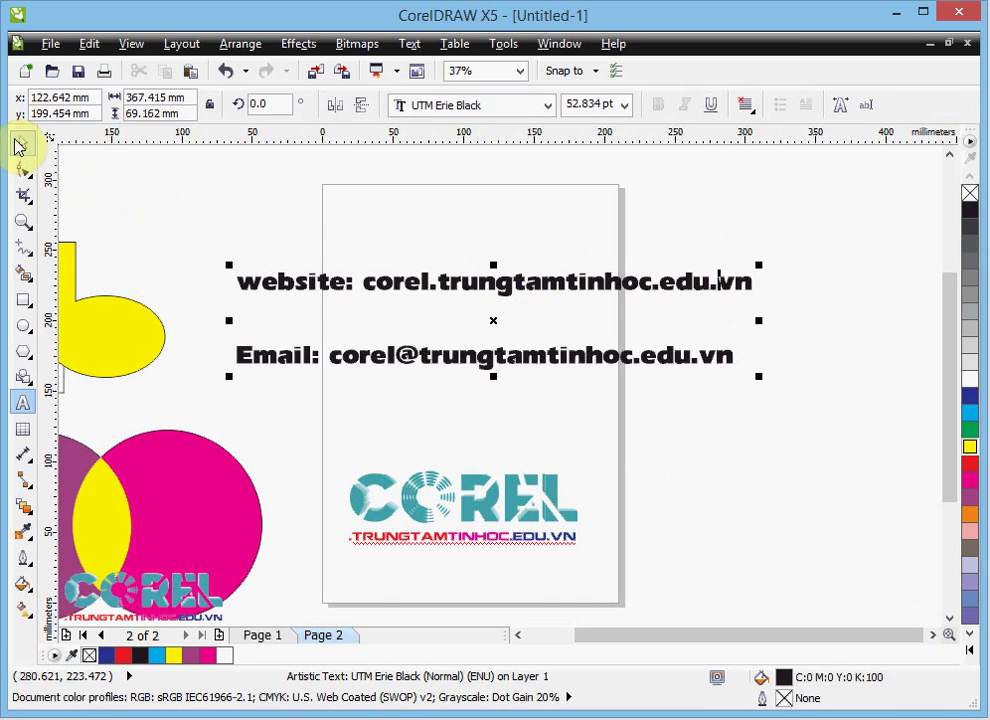
# - Shift the website and email lines slightly up
pyautogui.click(18, 146)
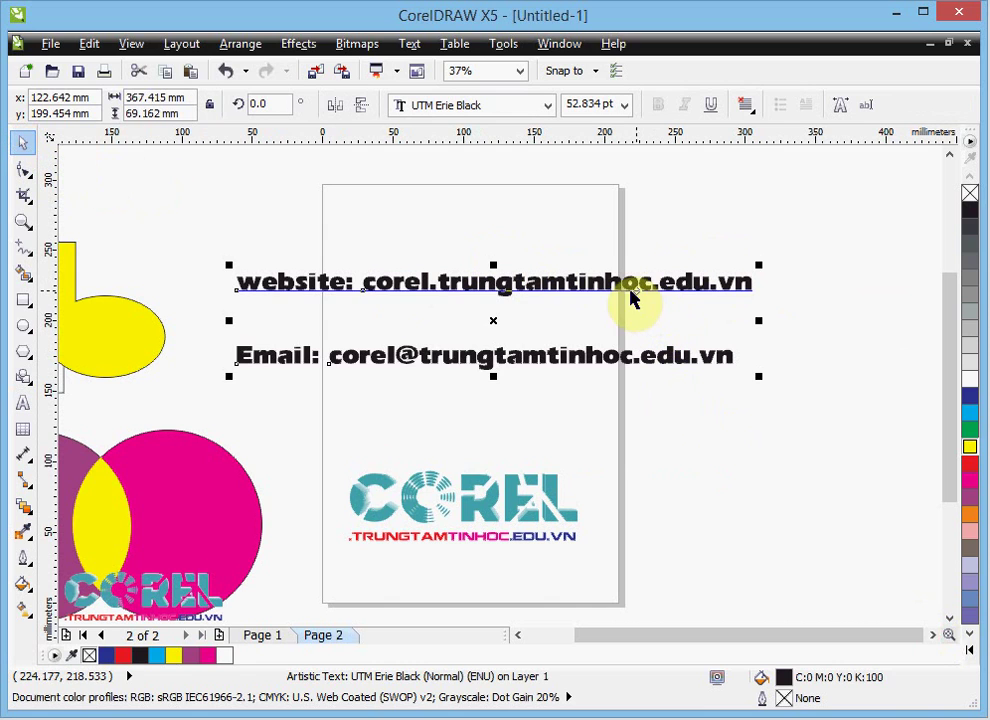
pyautogui.moveTo(555, 291); pyautogui.dragTo(557, 268)
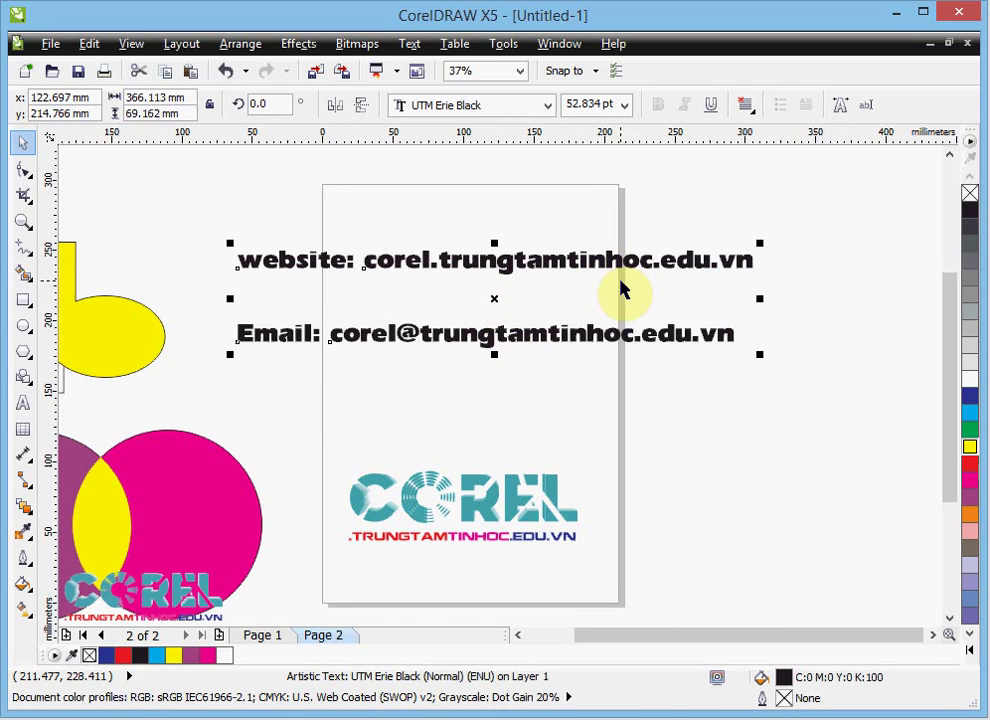
pyautogui.click(623, 404)
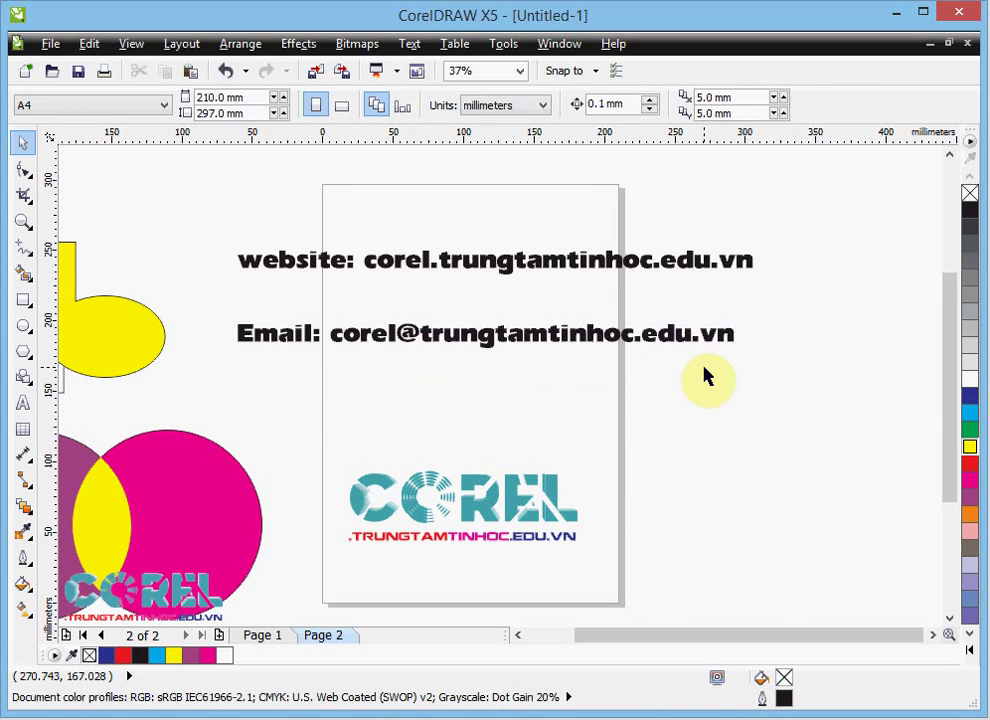
# - Go back to Page 1 with the shaping command list and logo
pyautogui.click(278, 637)
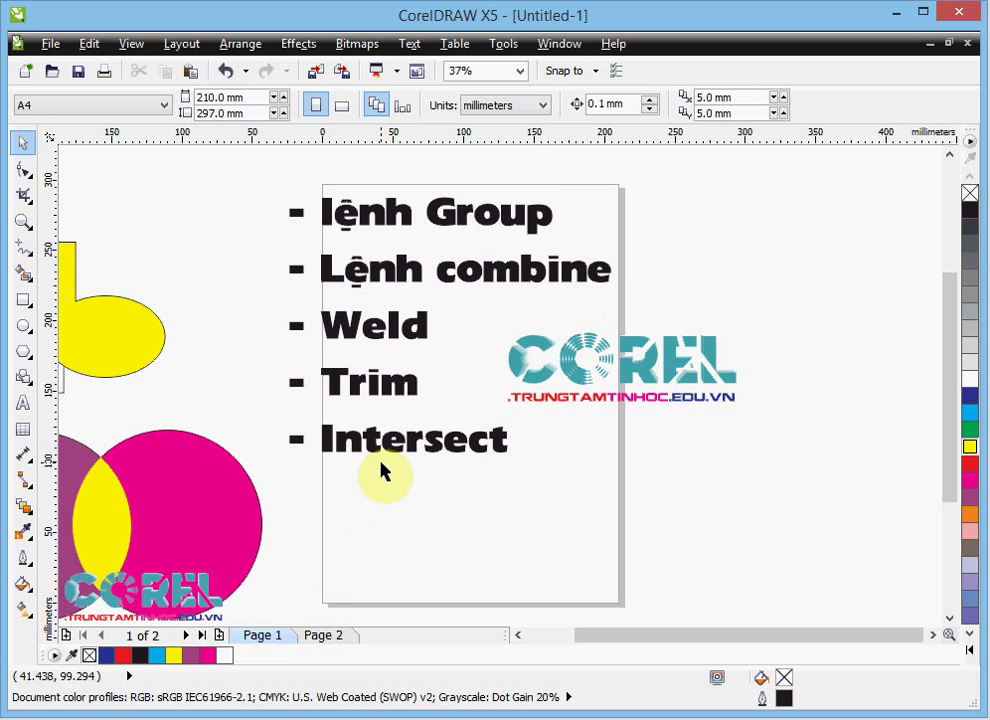